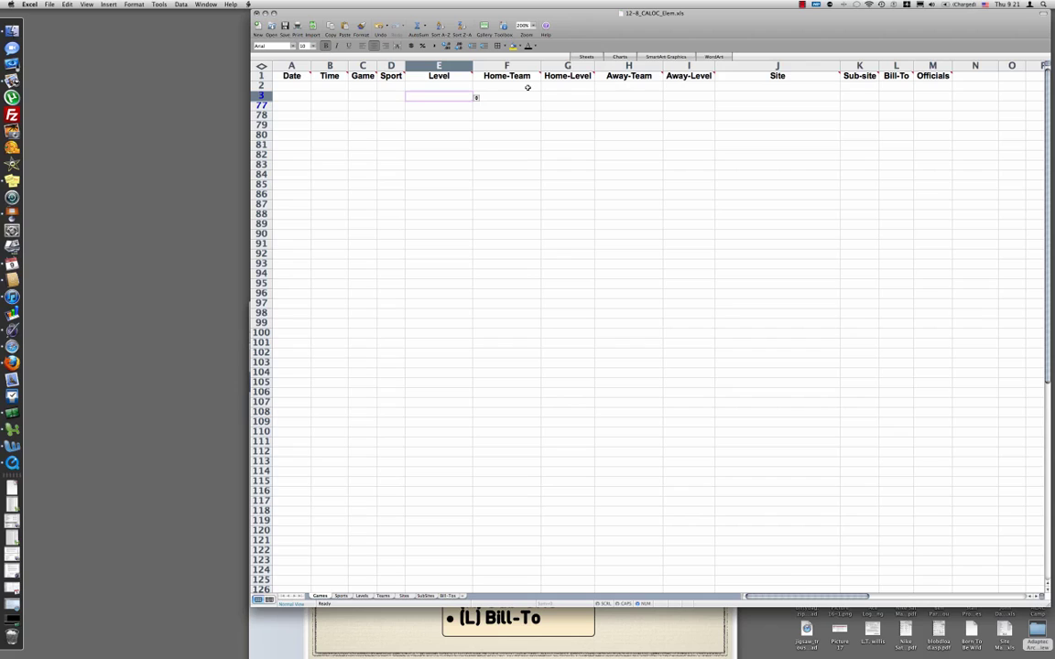
Hide the Game and Home-Level columns (C and G) in the Games sheet.
left_click(567, 630)
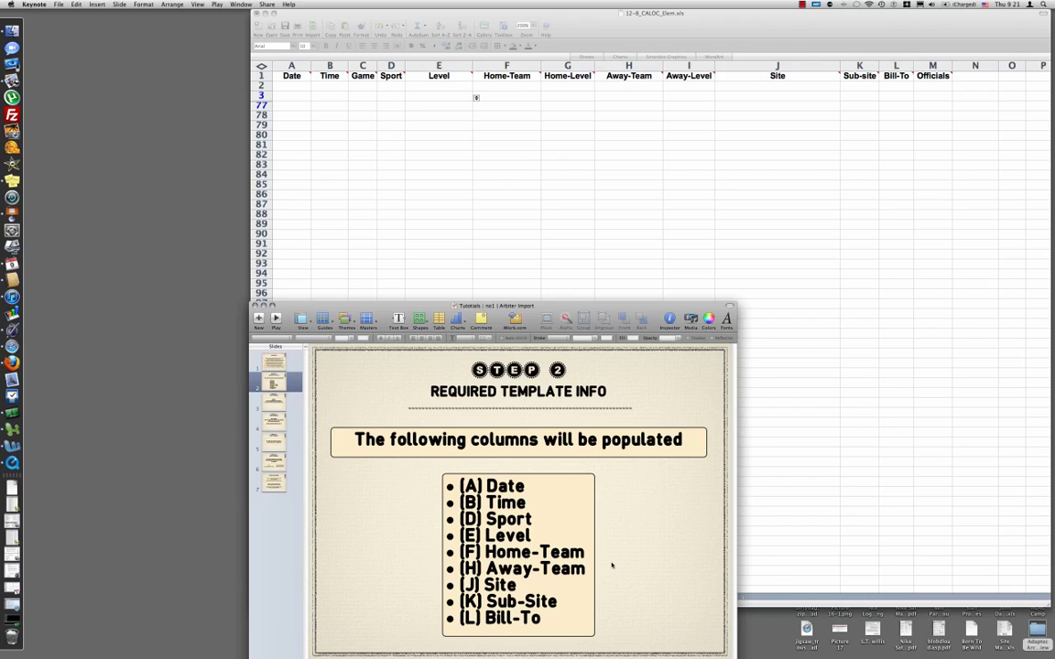
left_click(363, 66)
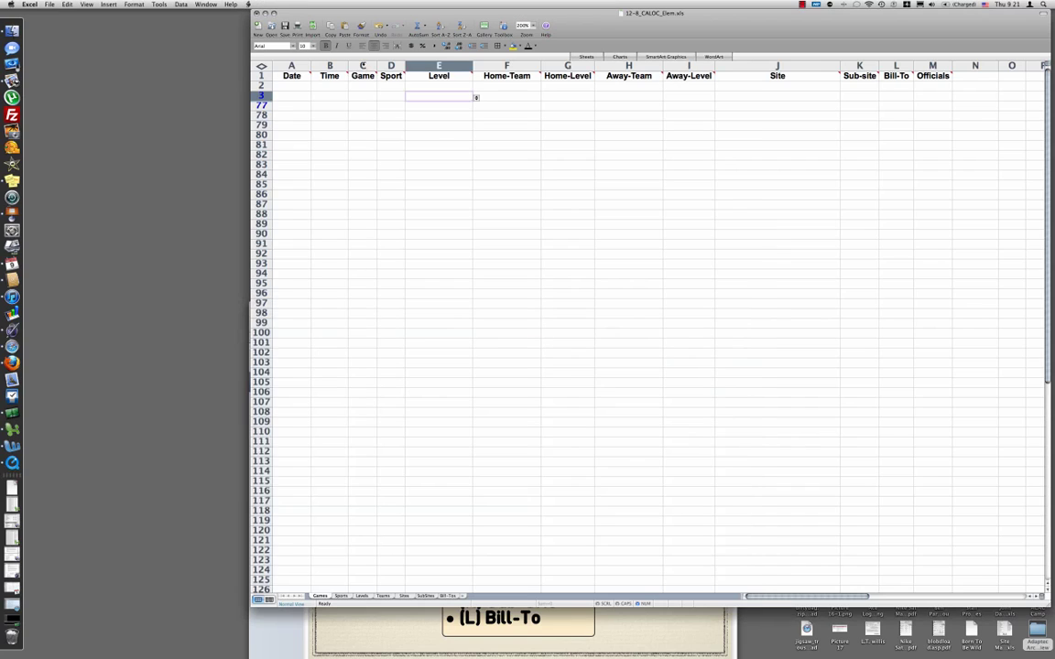
left_click(363, 66)
right_click(362, 66)
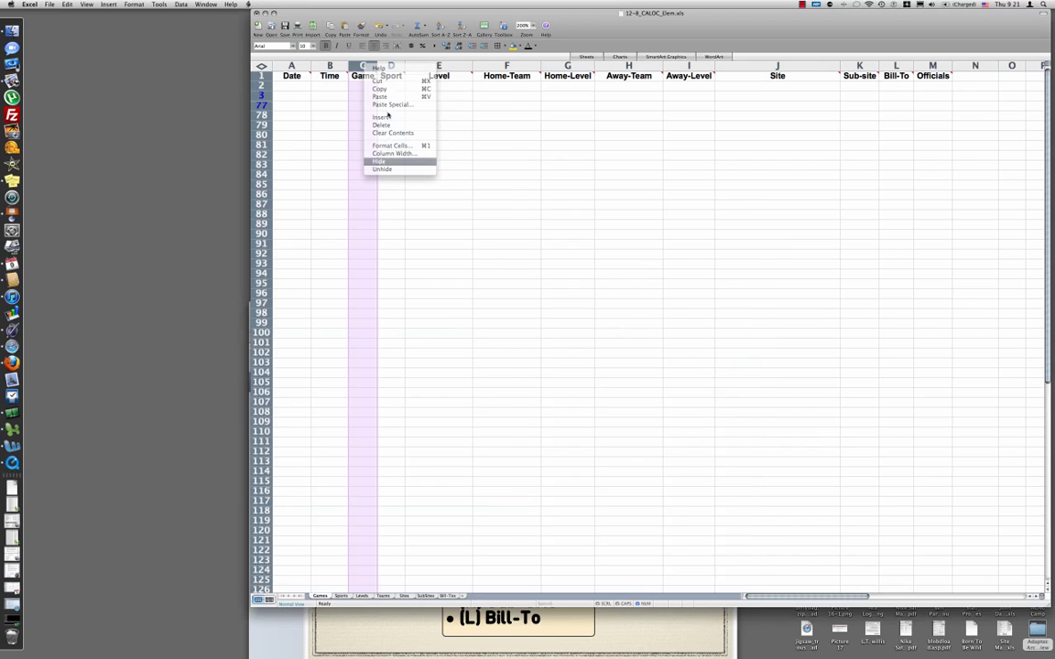
left_click(380, 161)
left_click(540, 66)
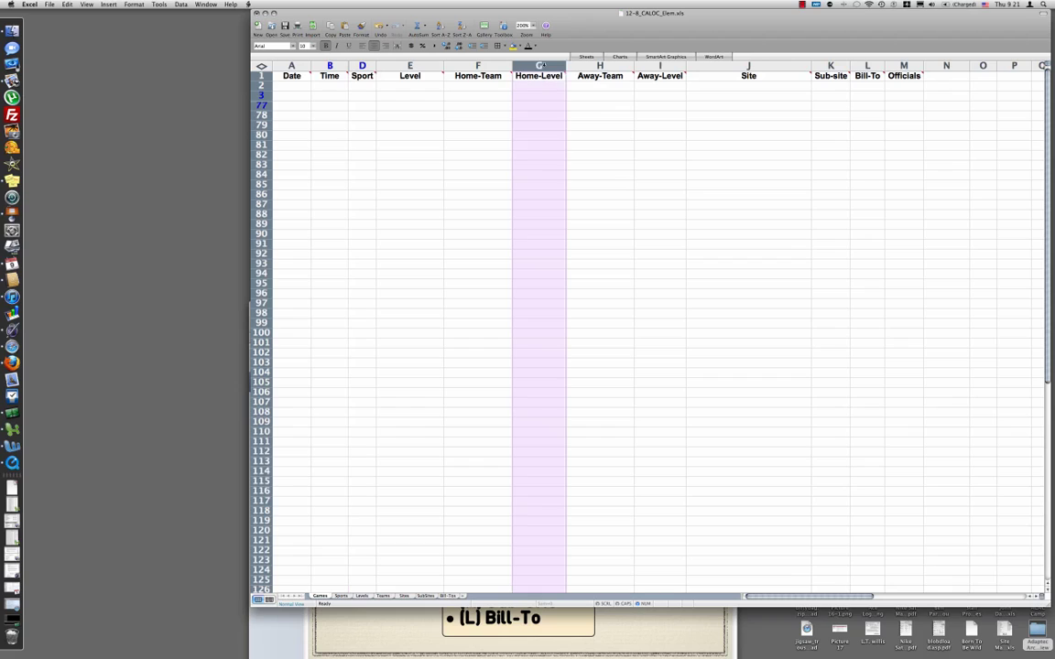
right_click(541, 66)
left_click(615, 41)
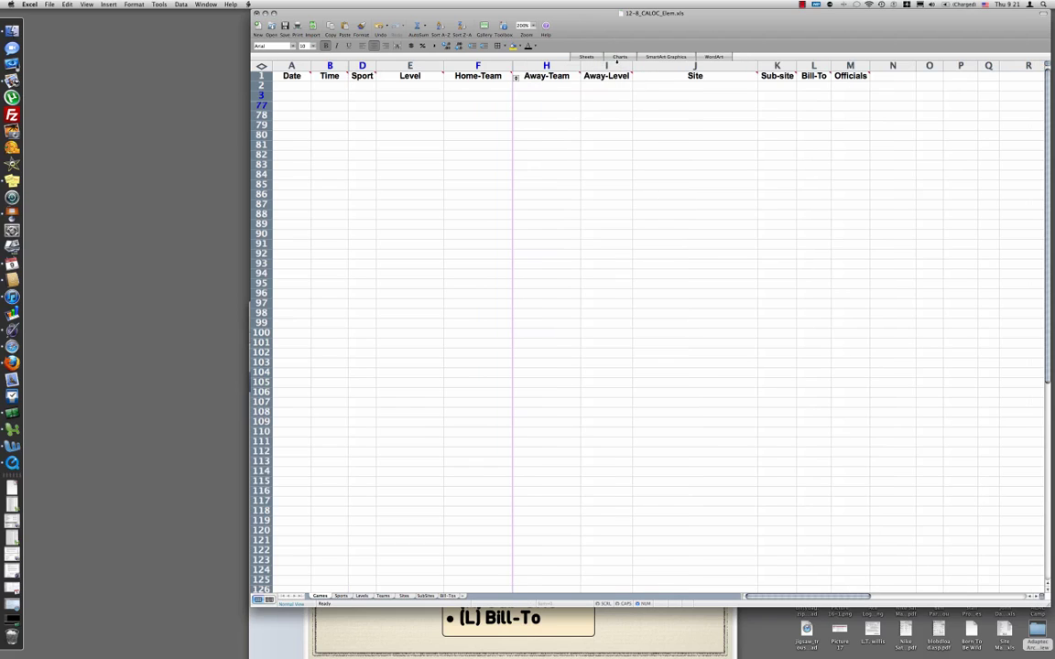
Hide the Away-Level and Officials columns (I and M) in the Games sheet.
left_click(608, 66)
right_click(608, 66)
left_click(640, 165)
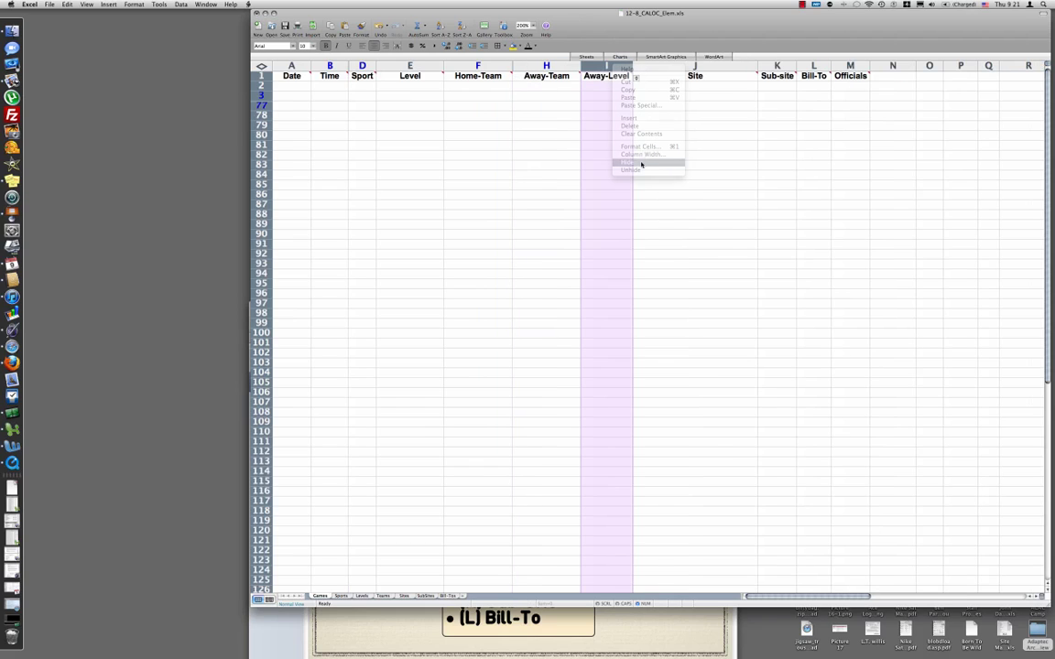
left_click(798, 66)
right_click(798, 66)
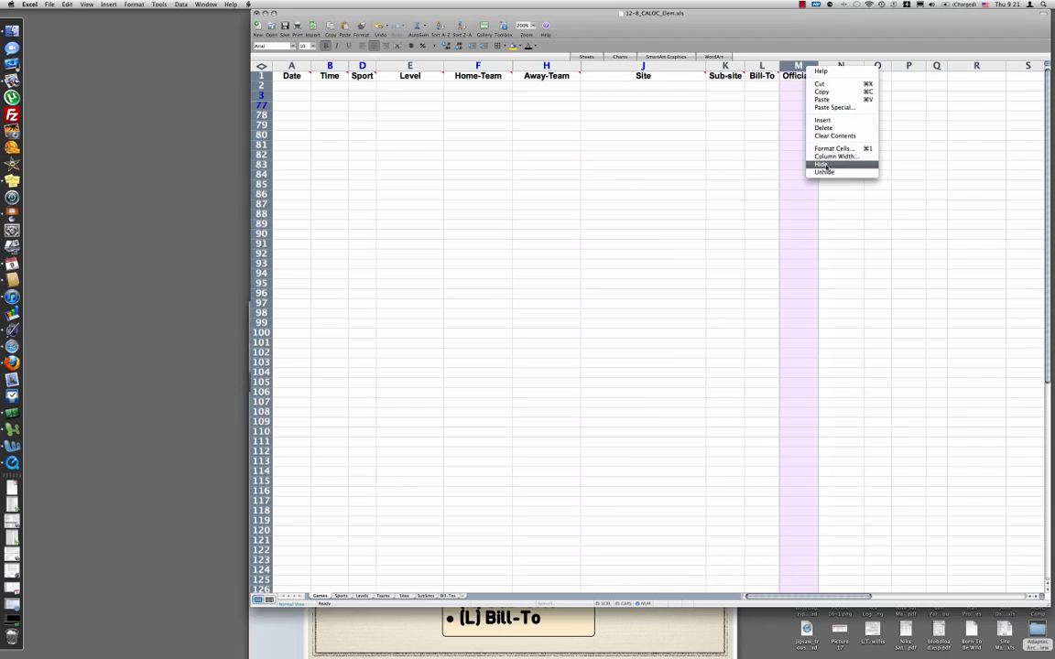
left_click(823, 167)
Switch to the Keynote presentation and review the slides on required template columns, sites, sub-sites and Excel tabs.
key("super+Tab")
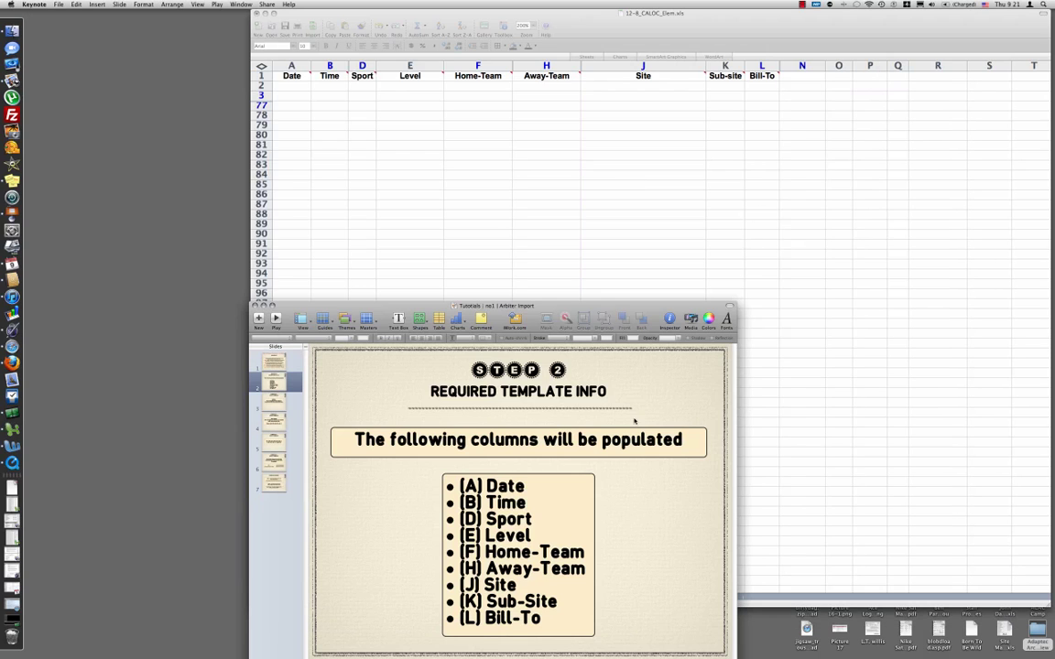
left_click_drag(619, 306, 663, 205)
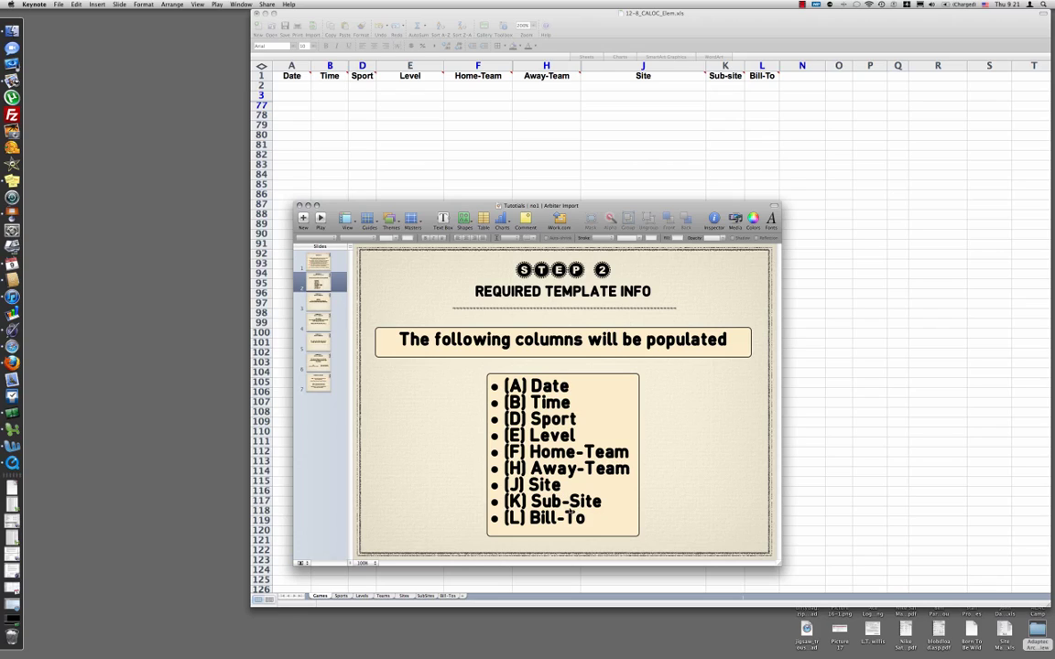
left_click(317, 305)
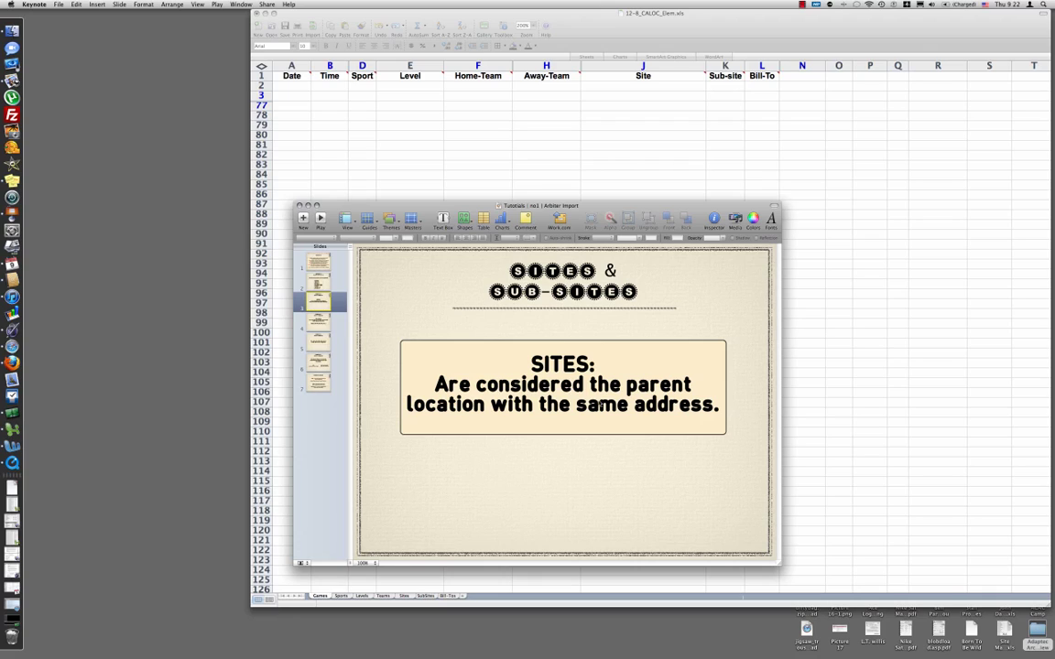
key("Down")
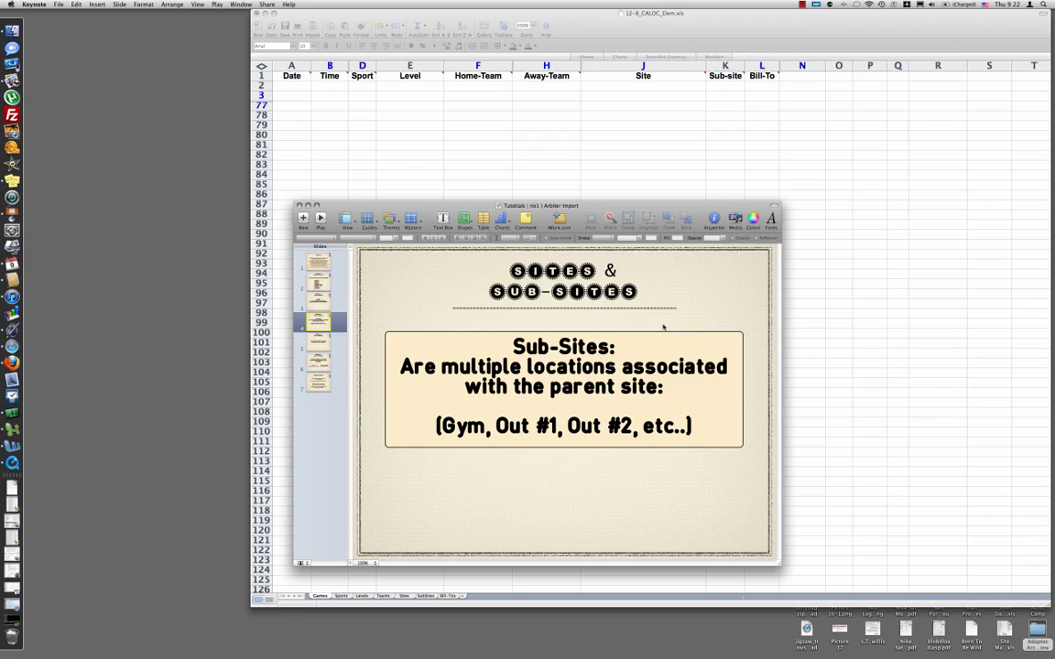
key("Down")
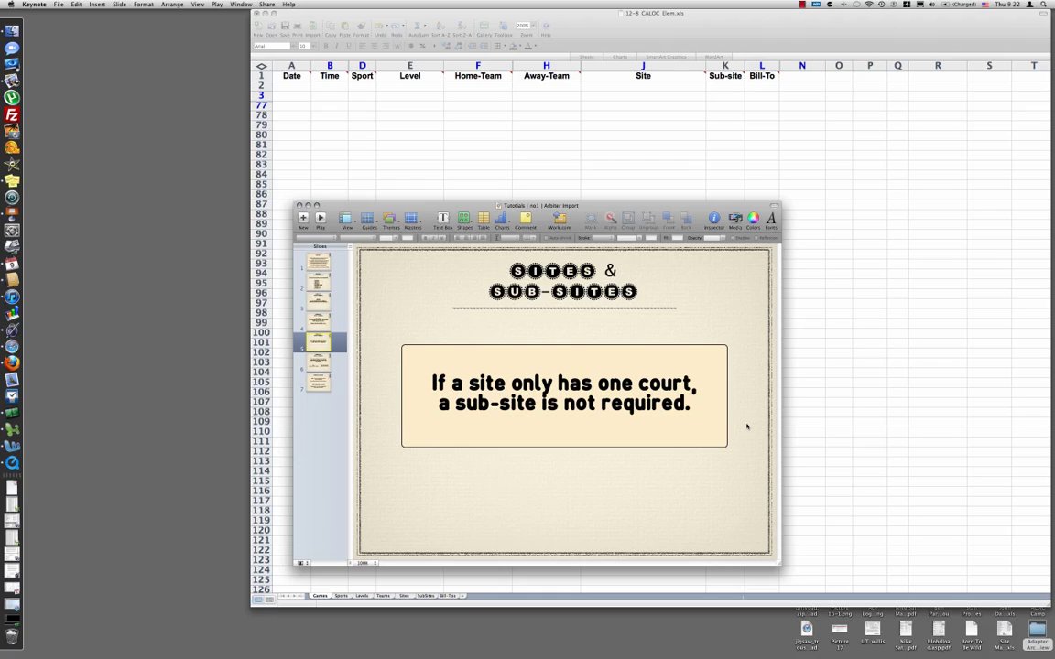
left_click(324, 365)
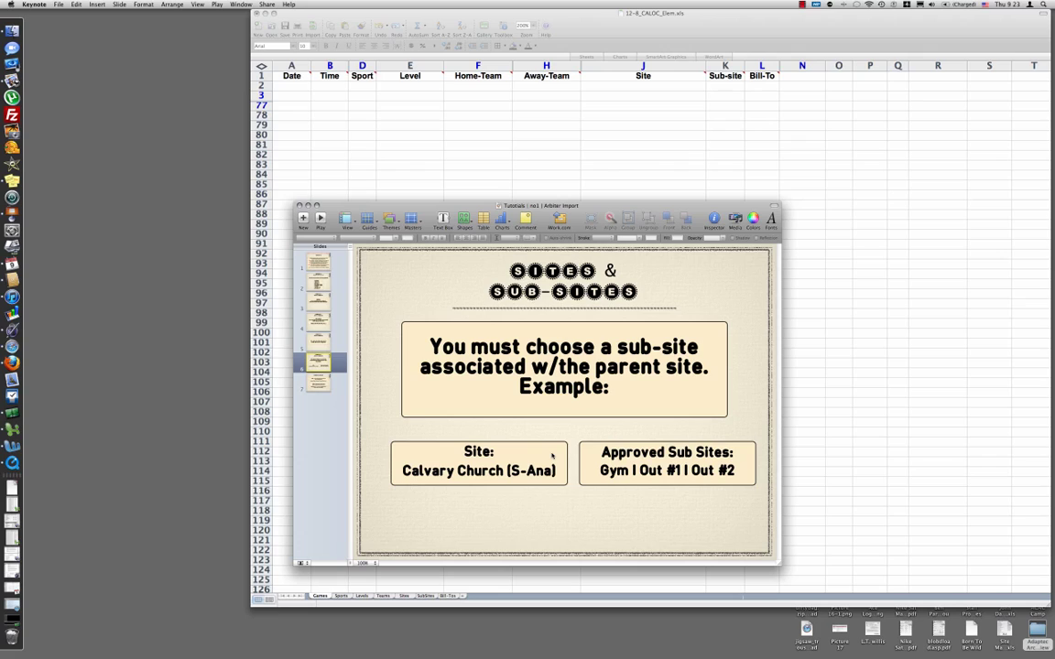
left_click(319, 385)
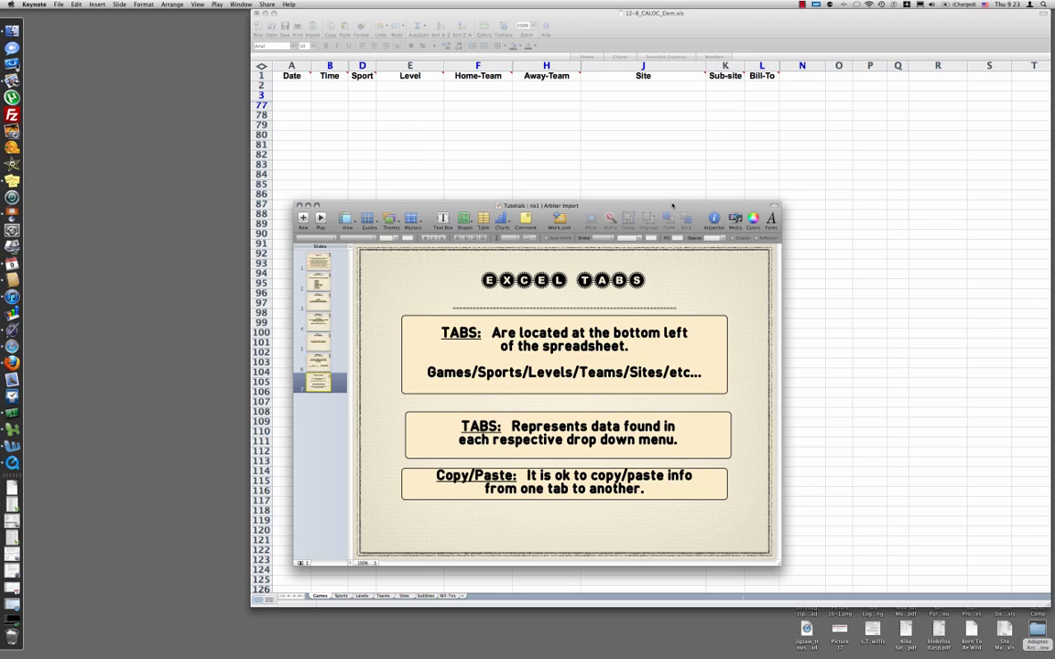
Move the presentation window aside to look at the workbook's sheet tabs, and bring it back over the spreadsheet.
left_click_drag(672, 206, 419, 129)
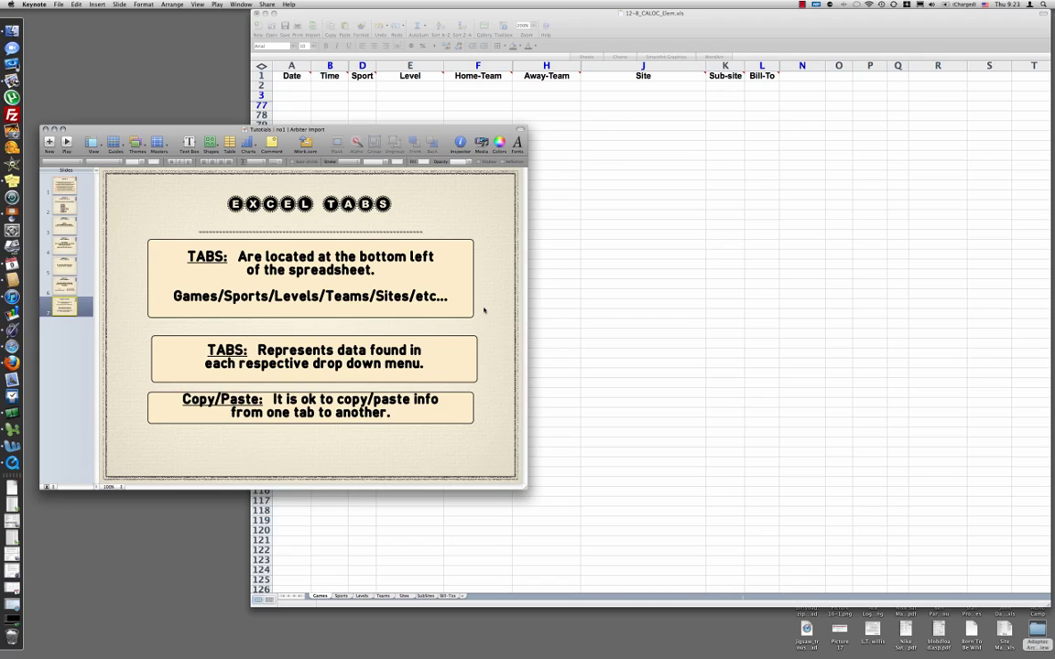
left_click(321, 597)
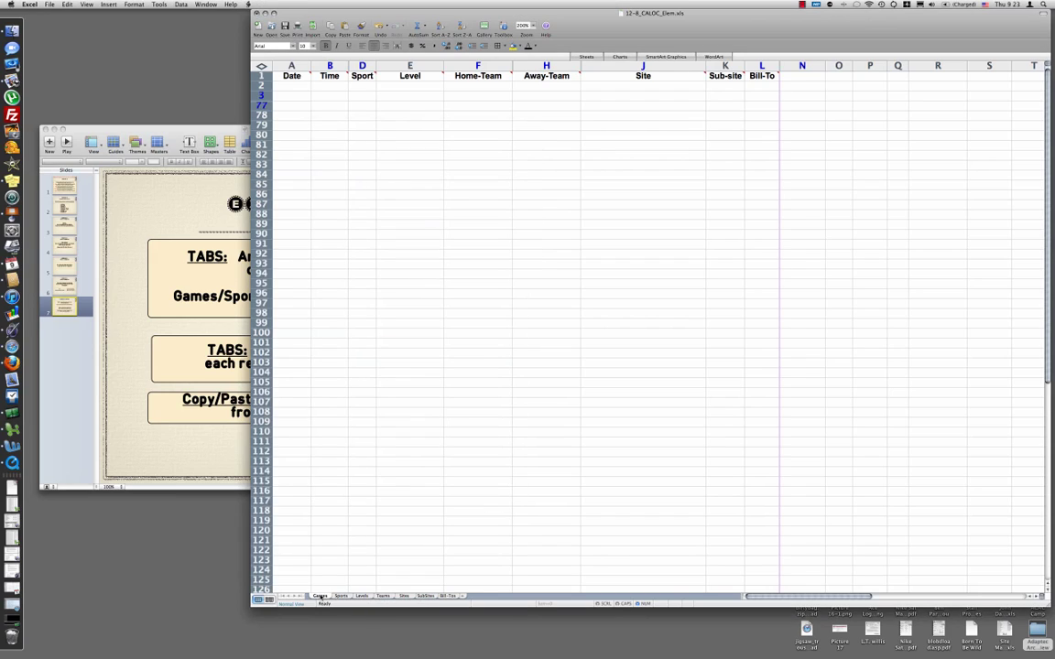
left_click_drag(348, 596, 310, 597)
left_click(136, 184)
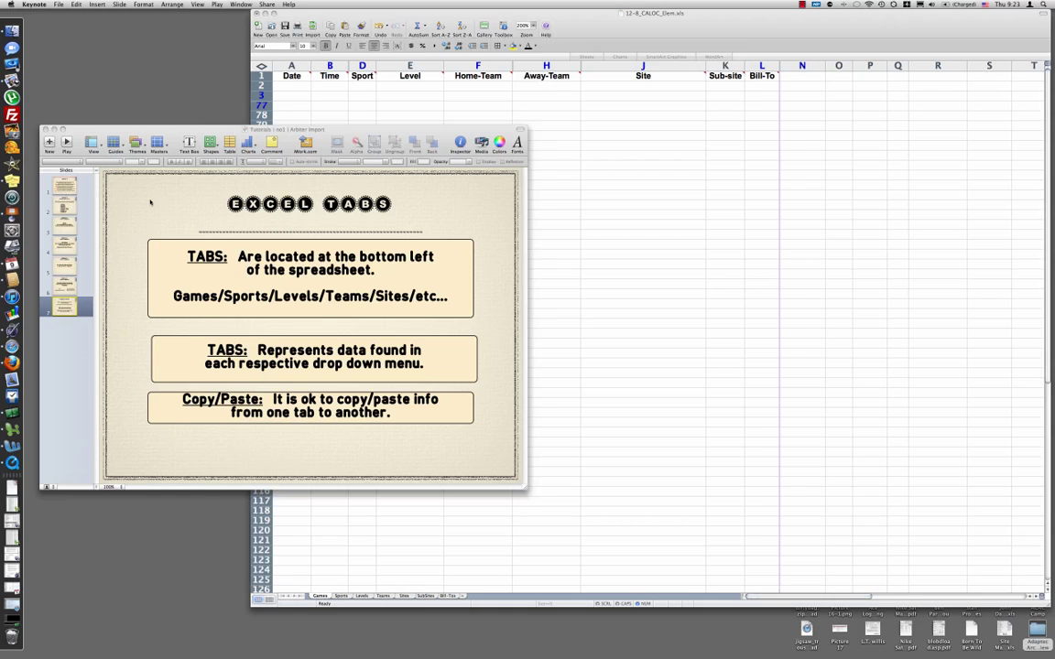
left_click_drag(415, 128, 668, 210)
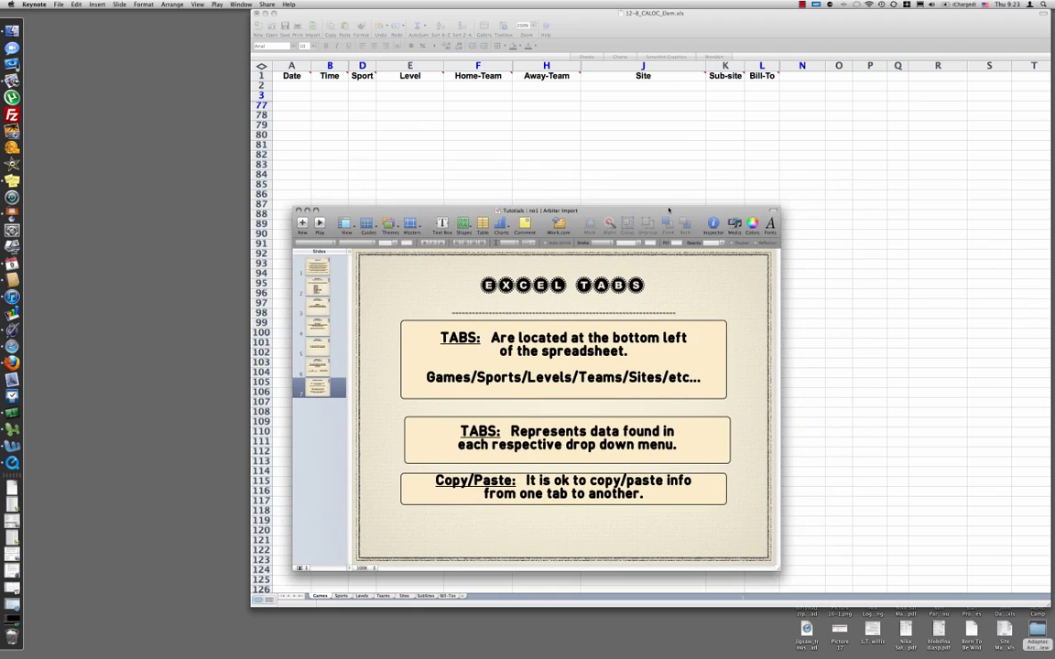
In row 2 of the Games sheet in Excel, enter the date 1/1/11 and the time 3:15 pm.
left_click(299, 88)
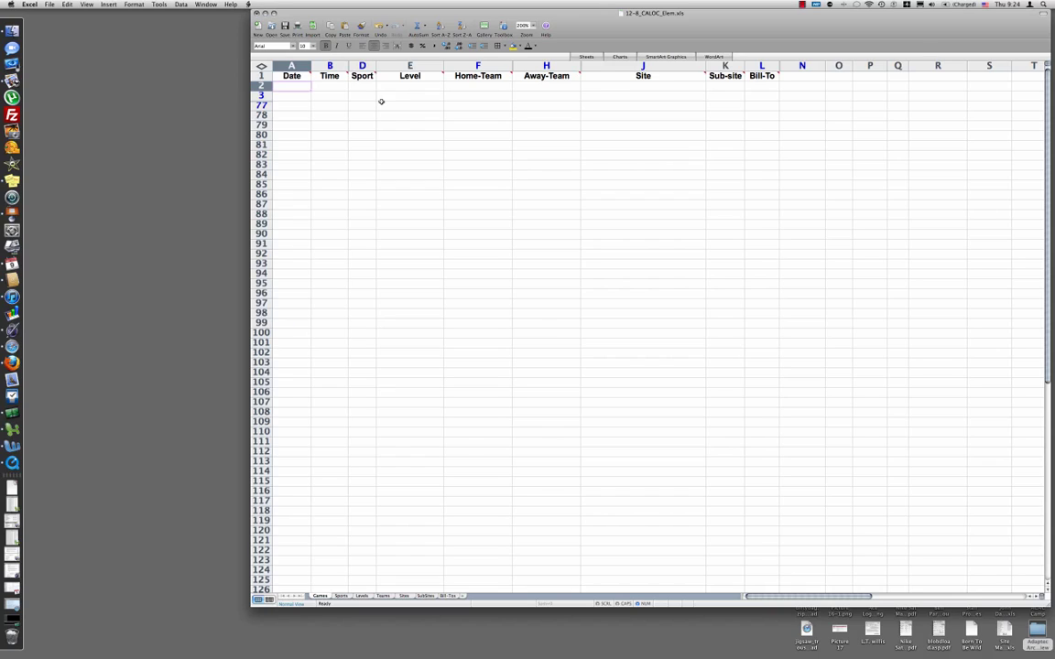
type("1/1/11")
key("Return")
key("Tab")
type("3:15")
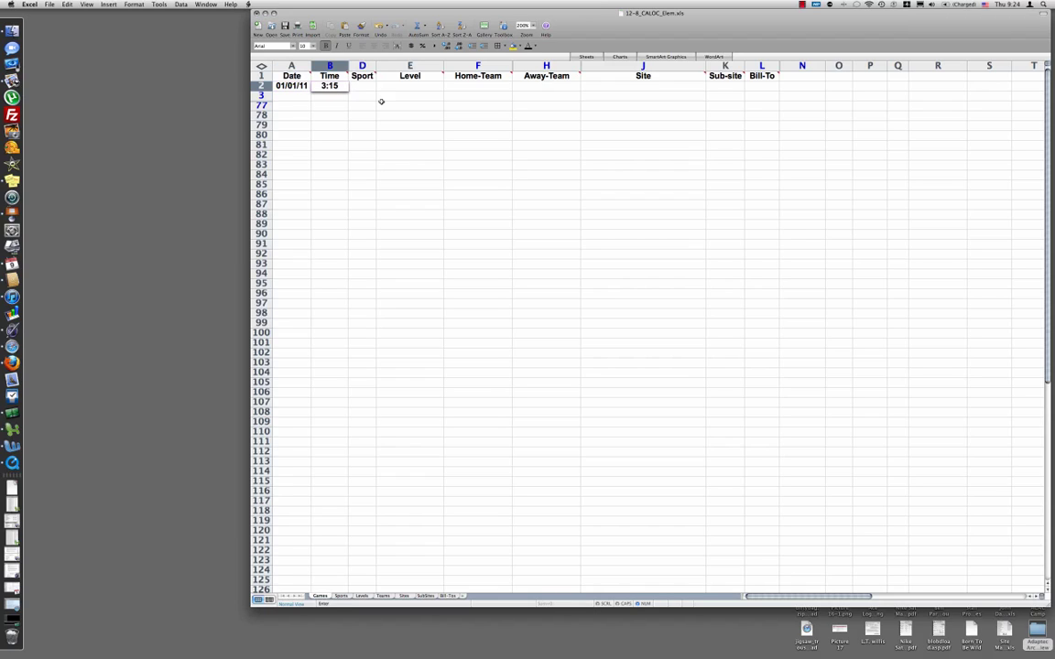
type(" pm")
key("Return")
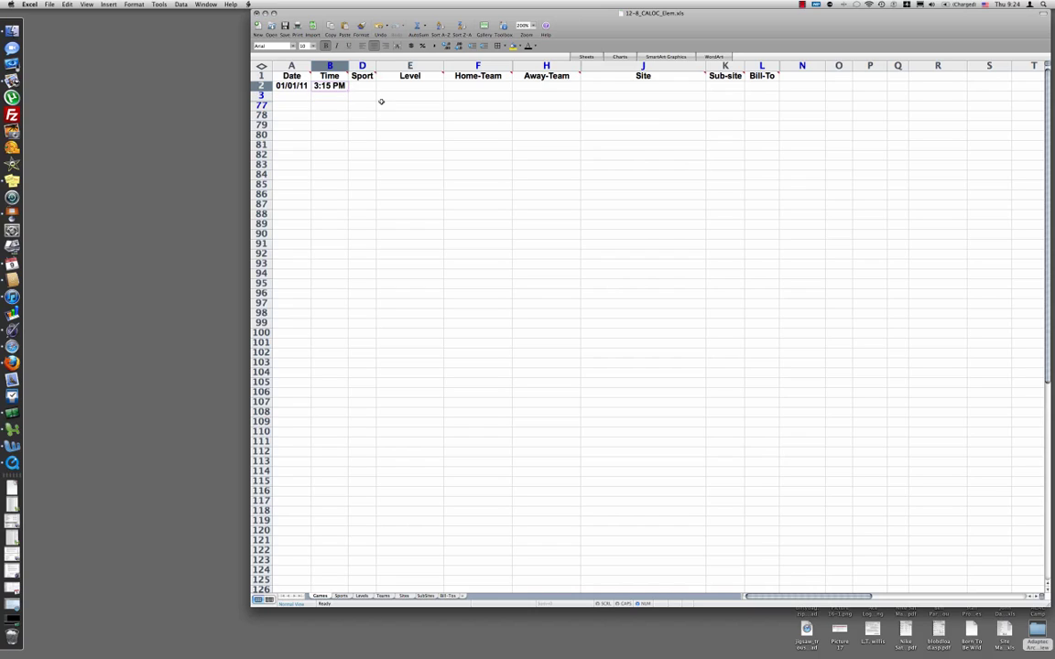
Set row 2's Sport to BB and its Level to CALOC | BJH-D1.
key("Tab")
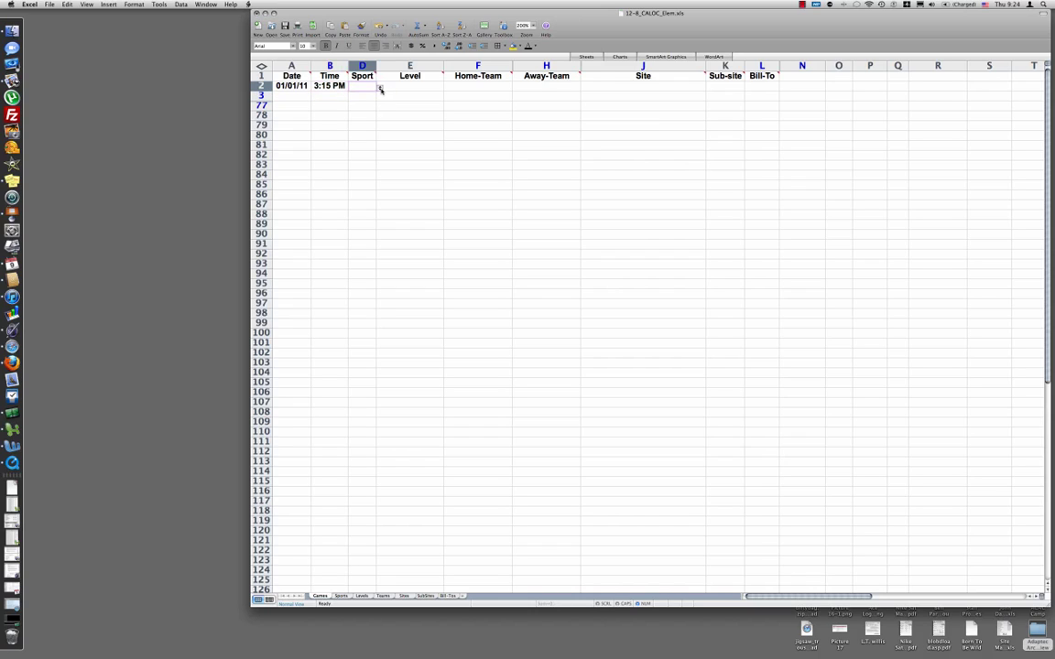
left_click(380, 88)
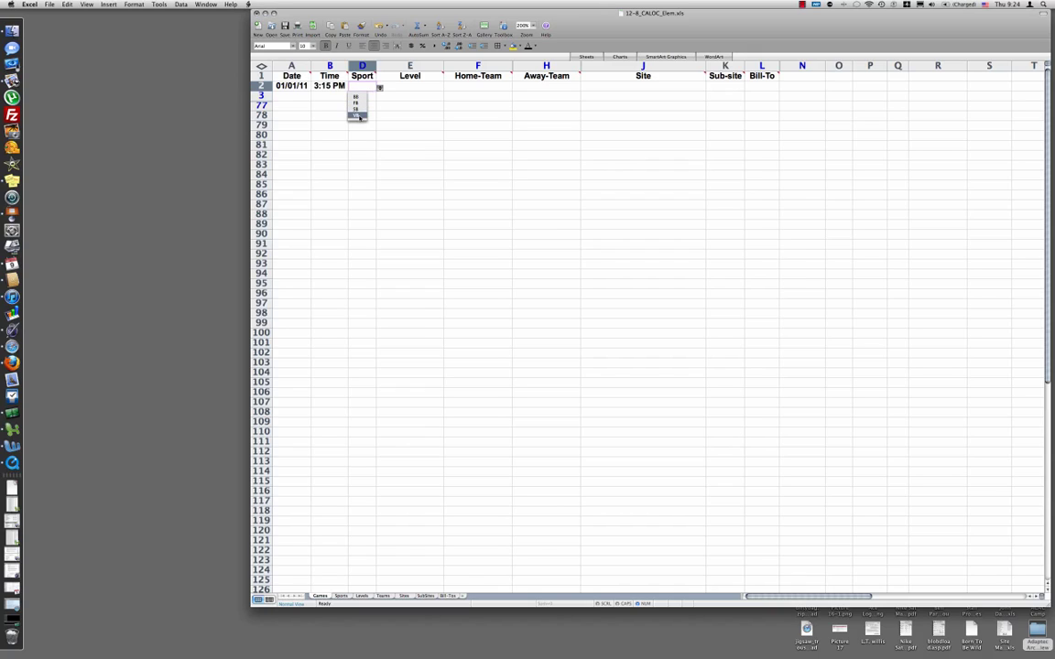
left_click(356, 97)
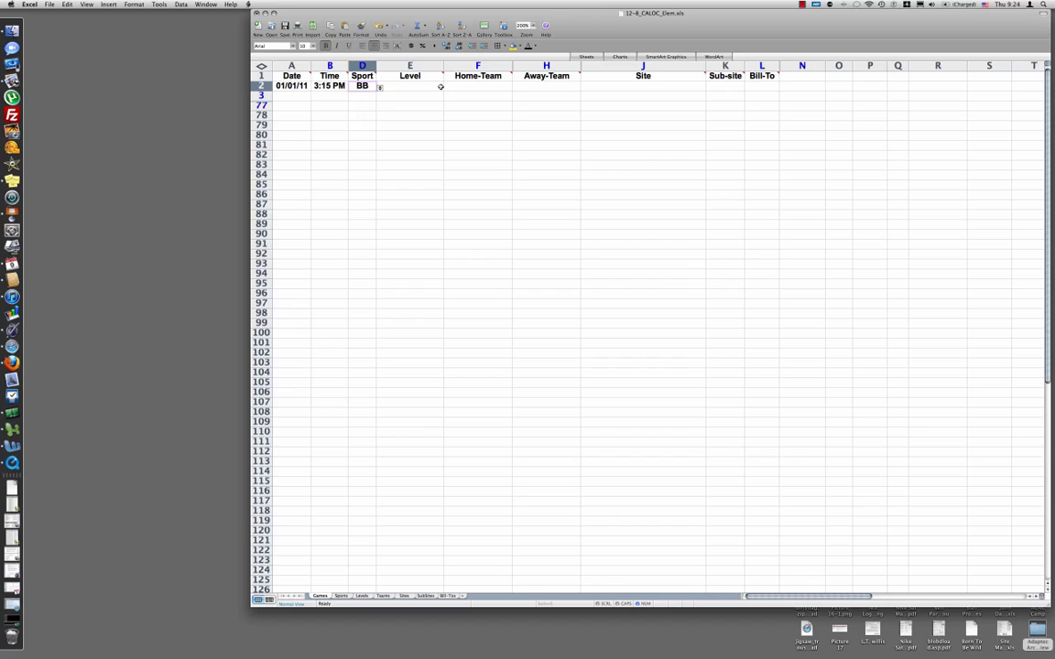
left_click(441, 87)
left_click(446, 88)
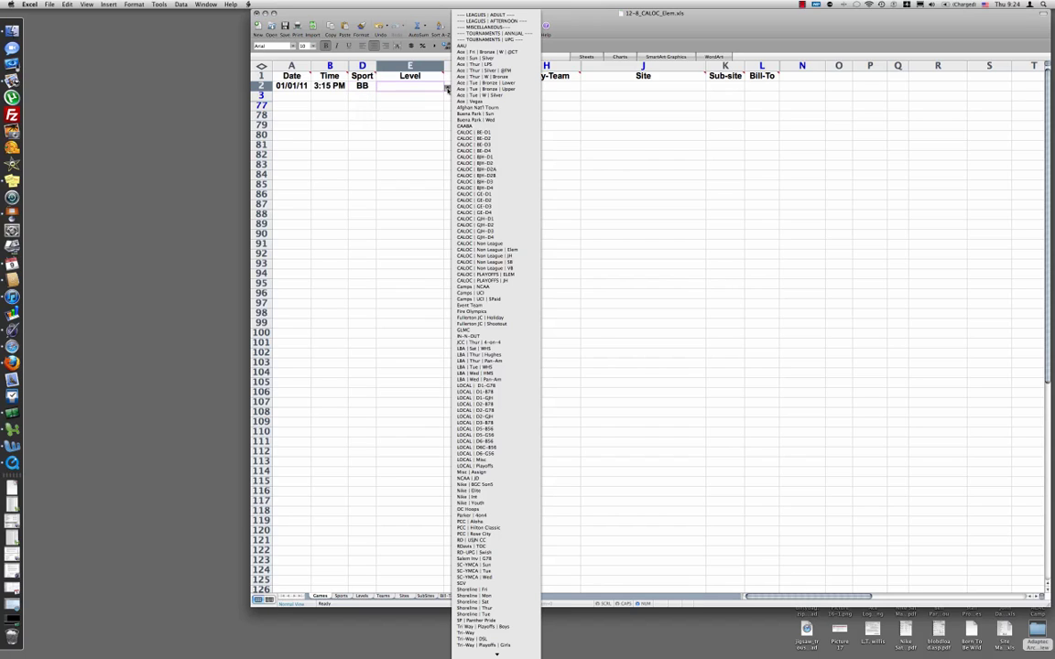
left_click(487, 158)
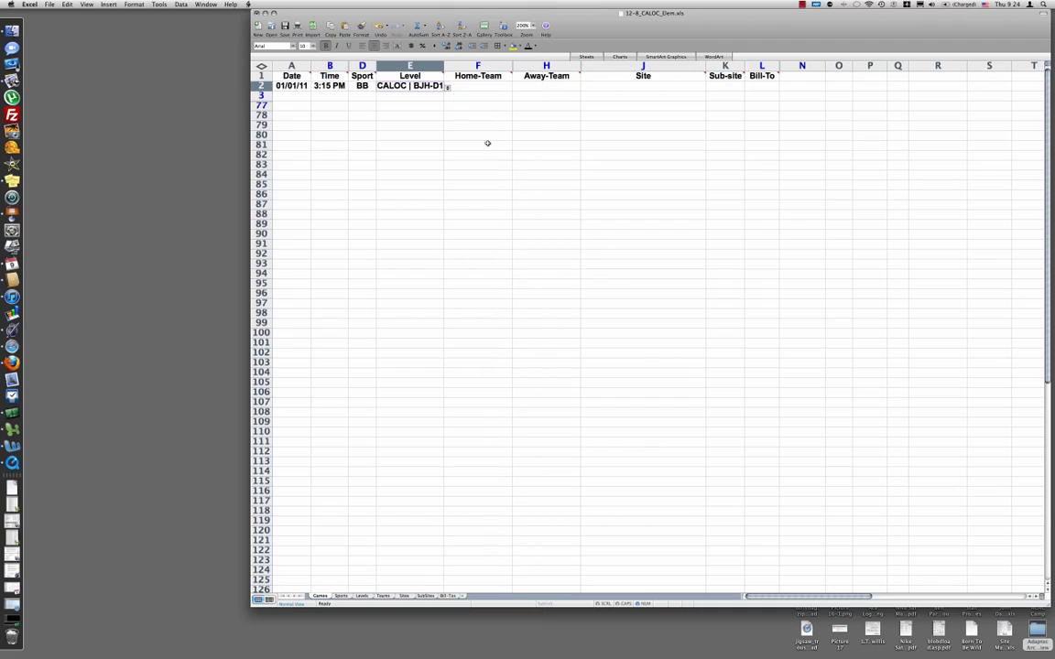
Set row 2's Home-Team to Calvary | SA and its Away-Team to Harbor Day.
left_click(509, 87)
left_click(515, 88)
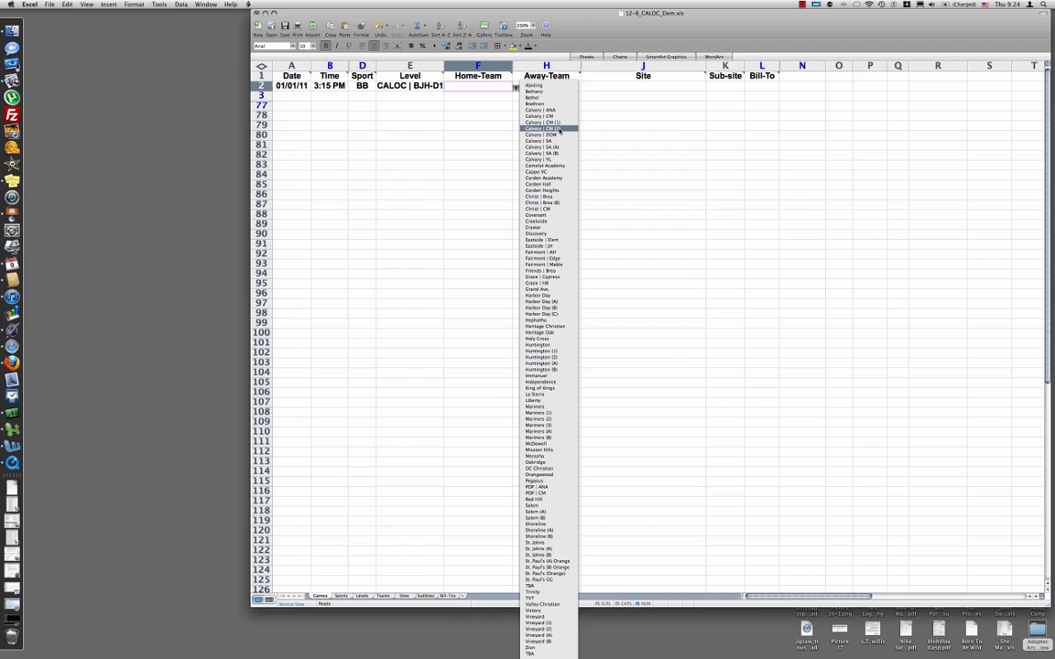
left_click(554, 144)
left_click(553, 87)
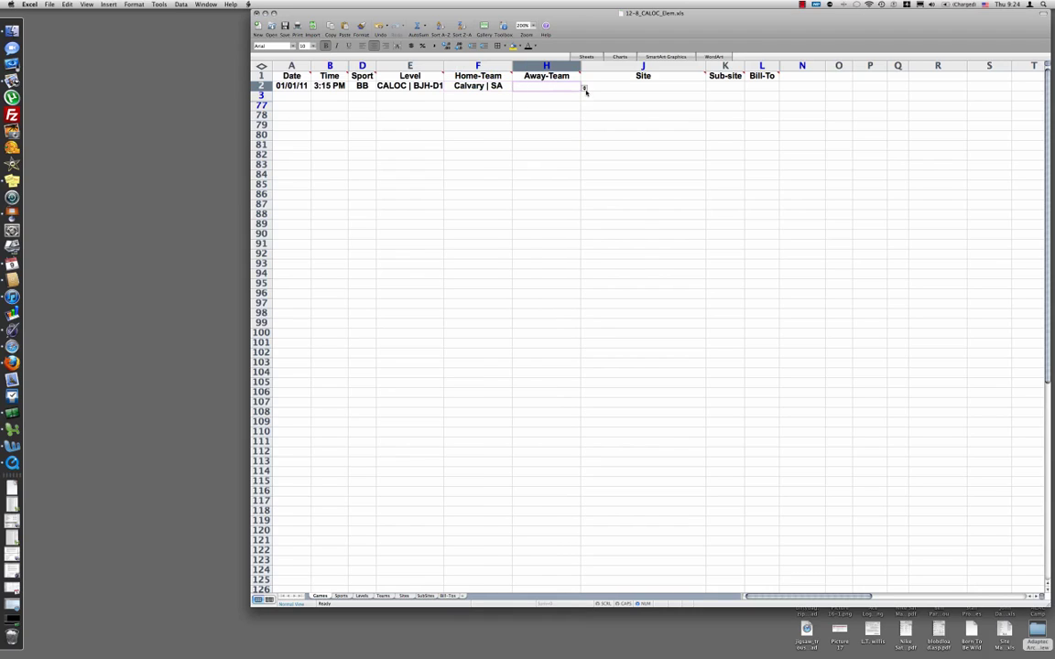
left_click(584, 88)
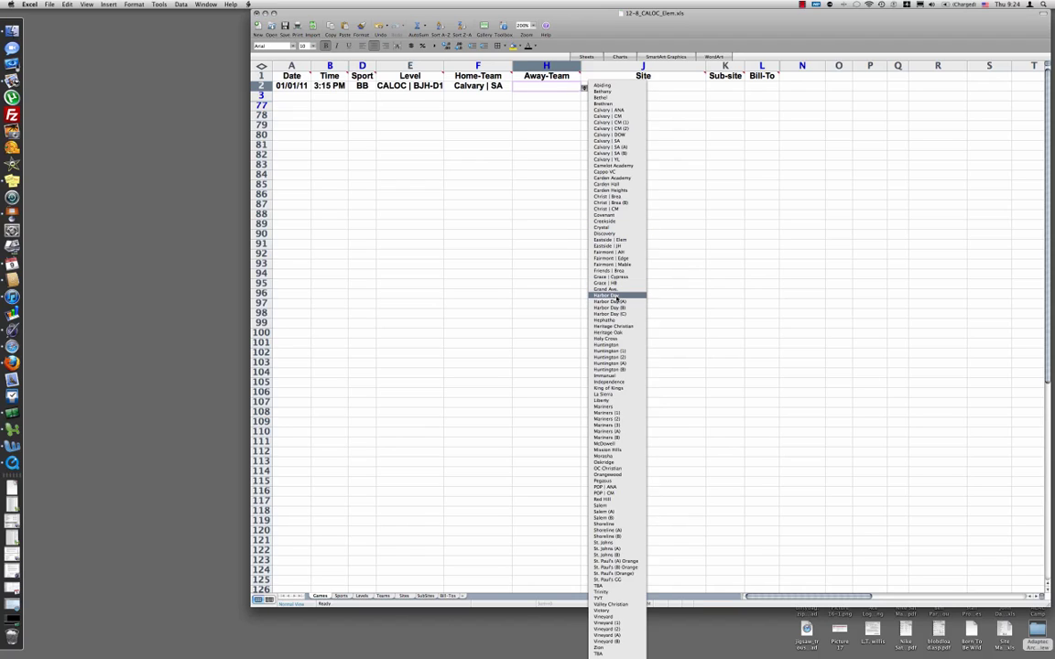
left_click(616, 295)
Open the site choices for row 2's Site cell, and search the Sites sheet for "calvary".
left_click(673, 87)
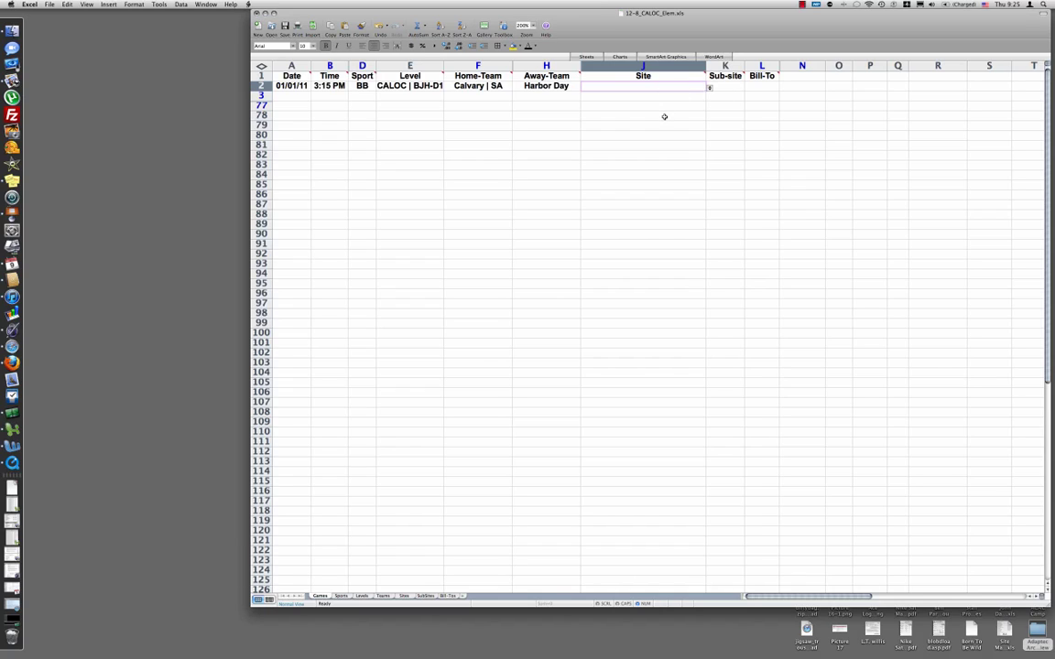
left_click(708, 87)
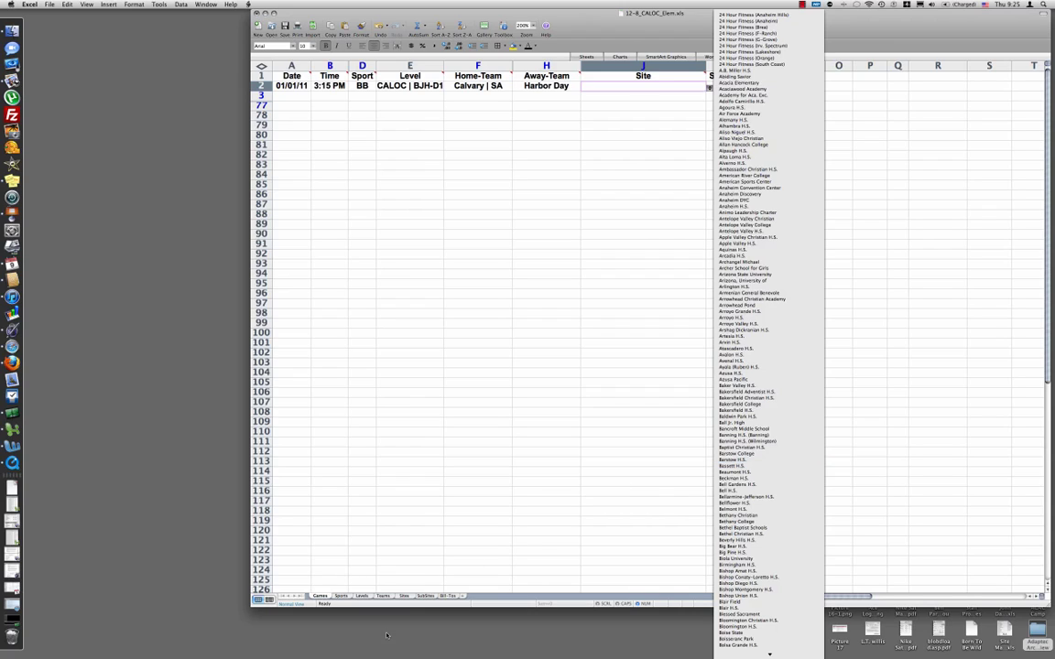
left_click(403, 597)
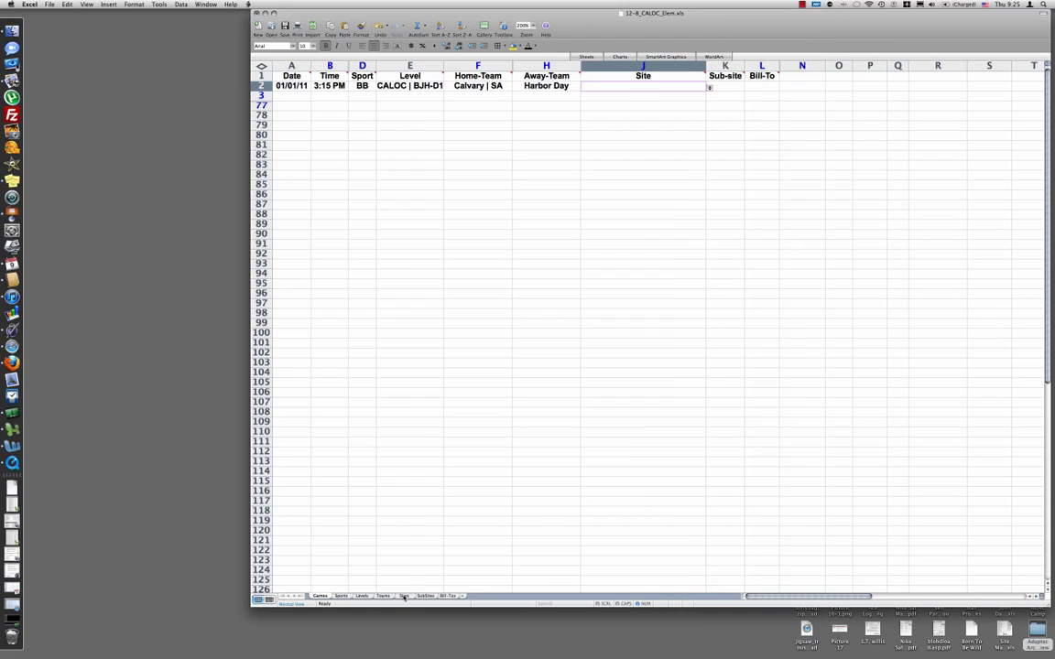
left_click(404, 597)
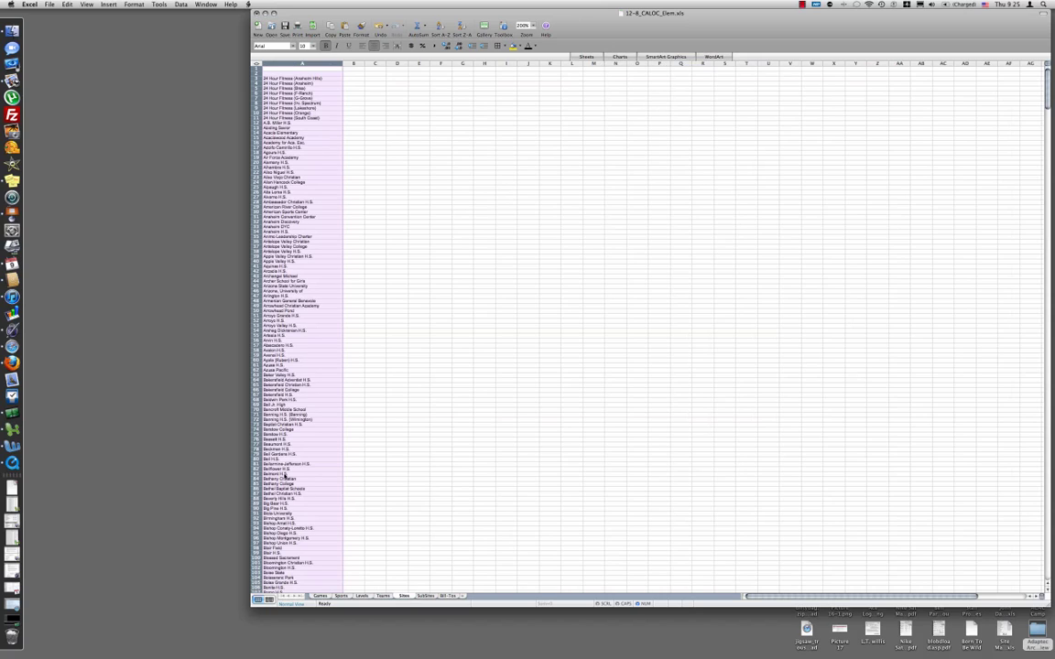
left_click(292, 468)
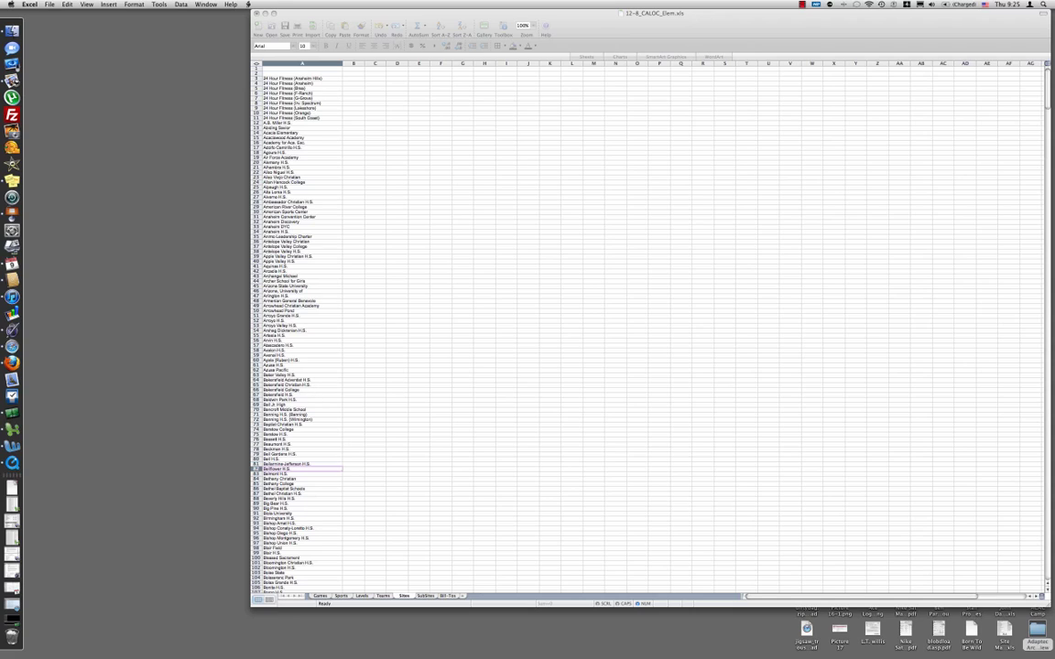
key("super+f")
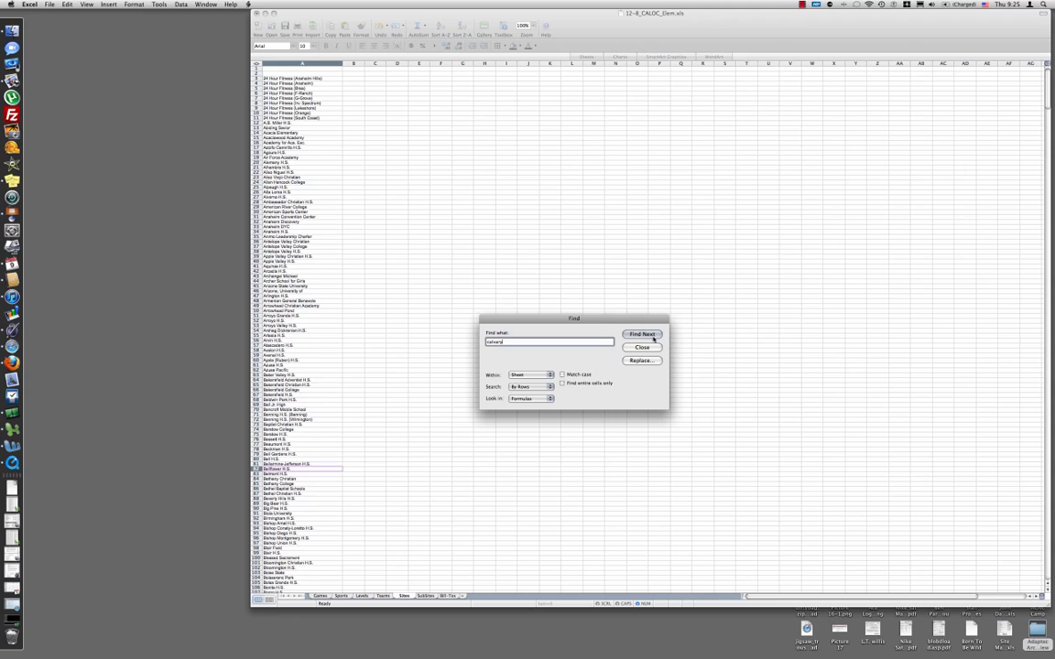
left_click(642, 334)
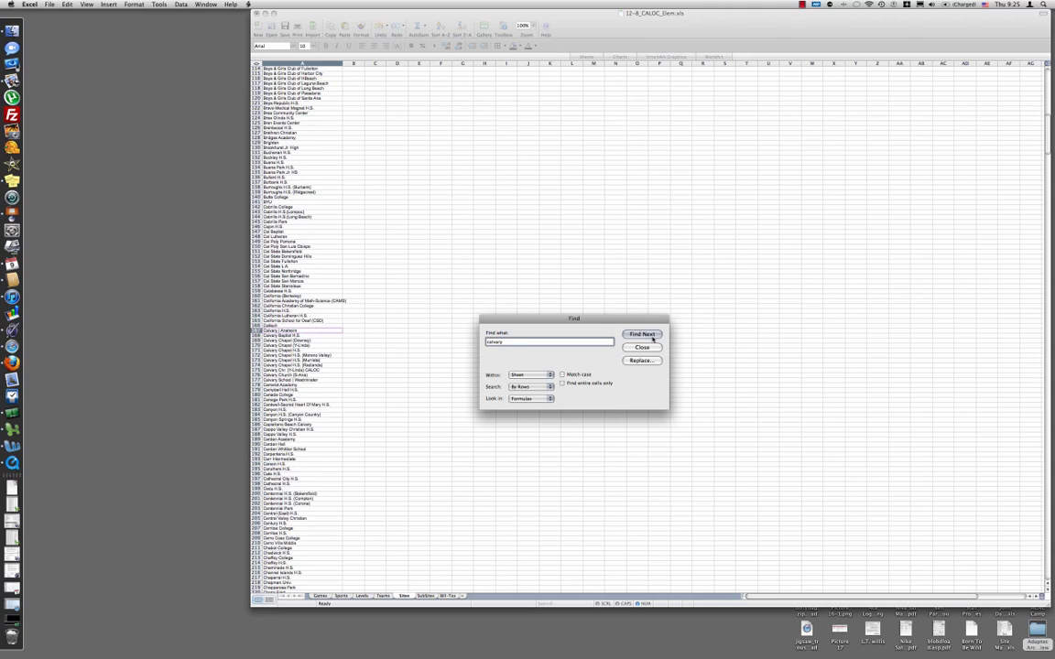
key("Escape")
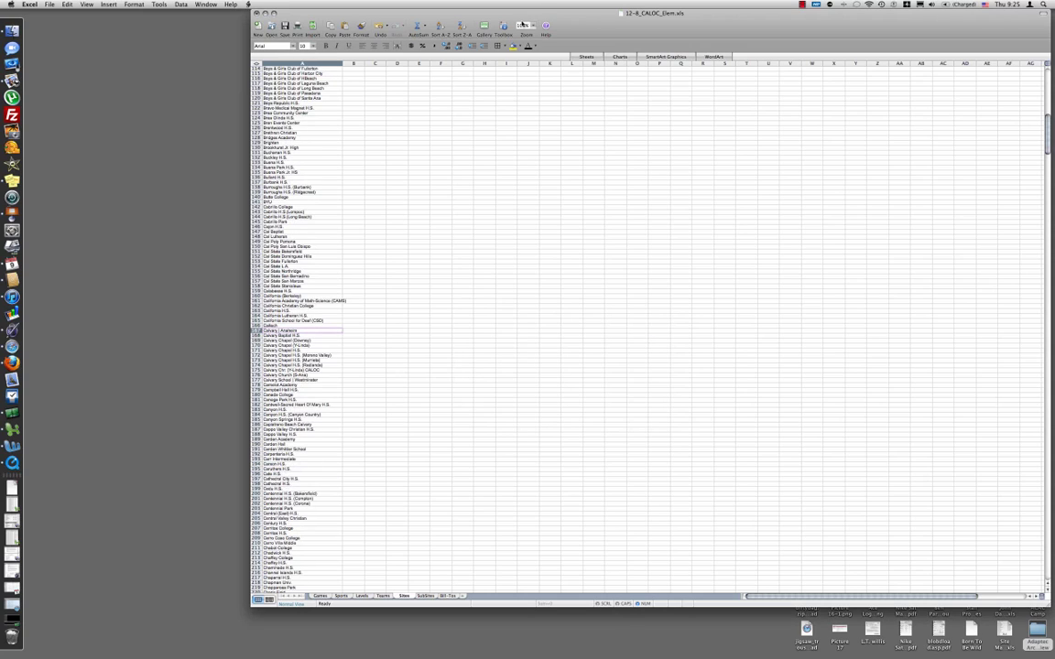
Zoom the Sites sheet to 200% and copy Calvary Church (S-Ana) into row 2's Site cell on the Games sheet.
left_click(535, 27)
left_click(529, 34)
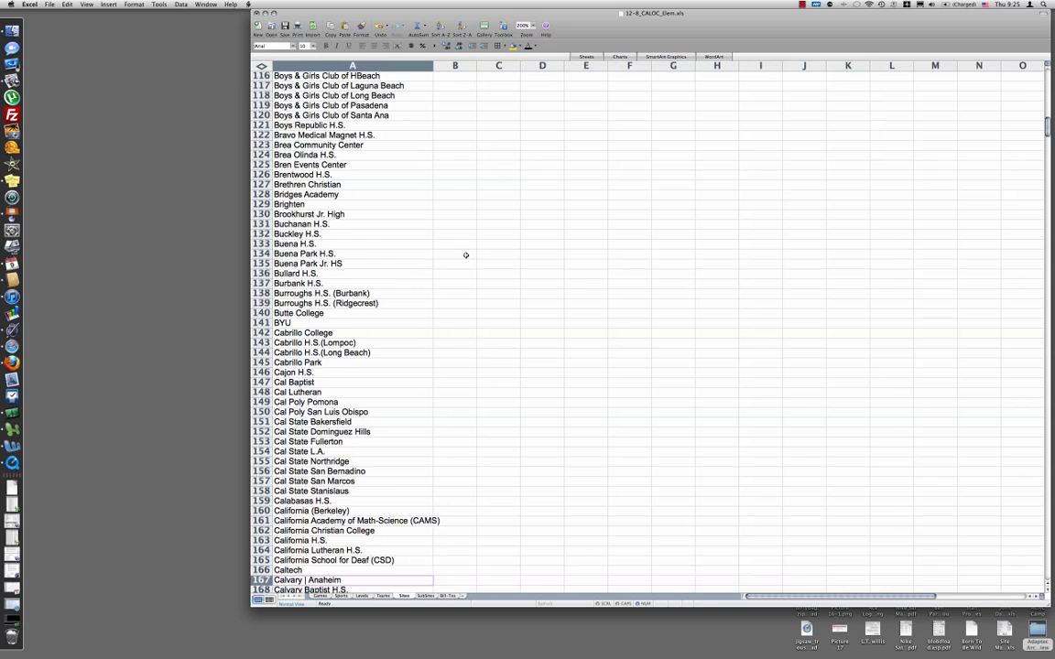
scroll(410, 302, "down", 8)
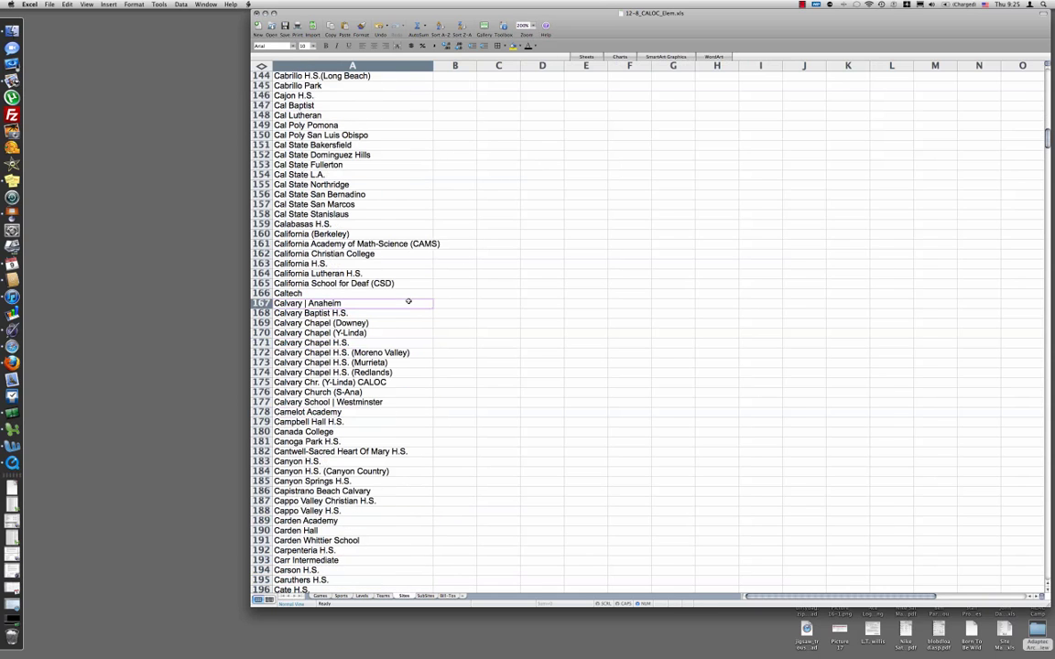
left_click(339, 392)
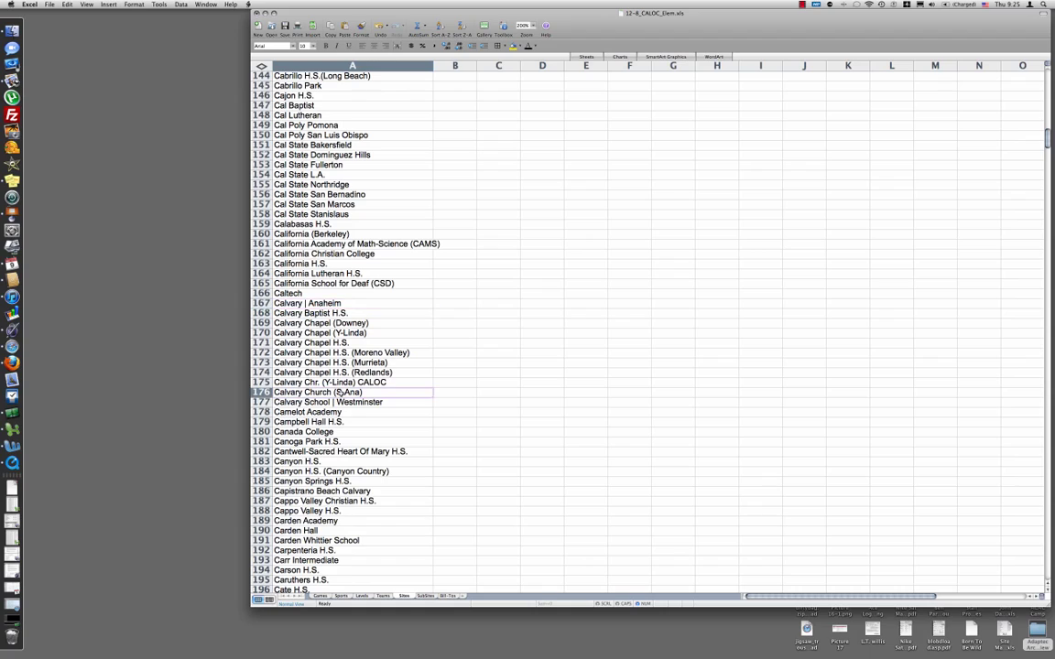
key("super+c")
left_click(321, 596)
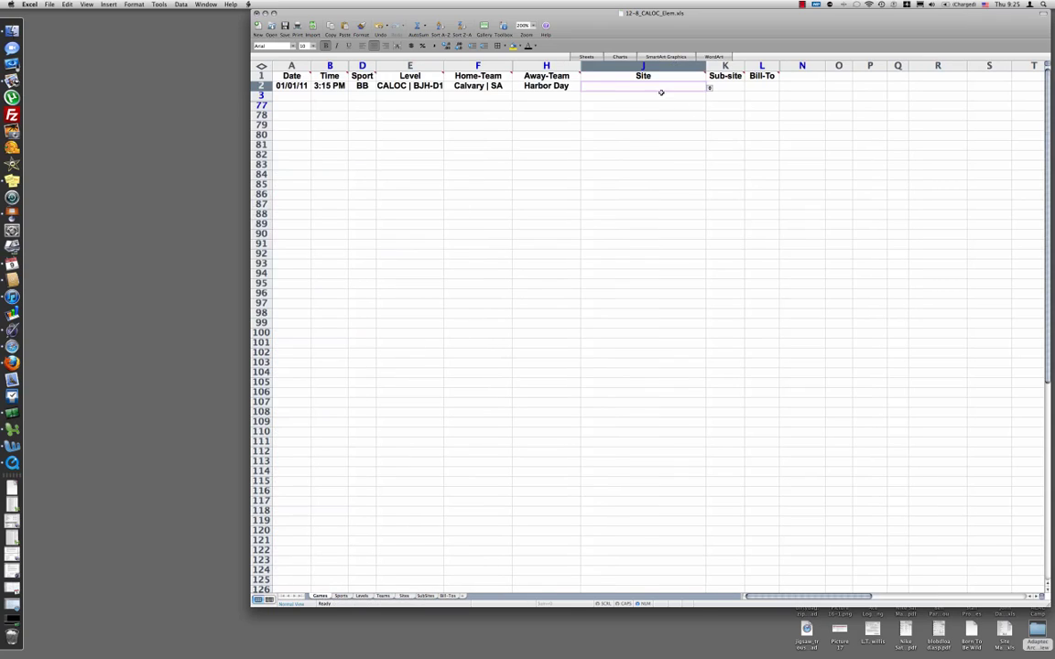
key("super+v")
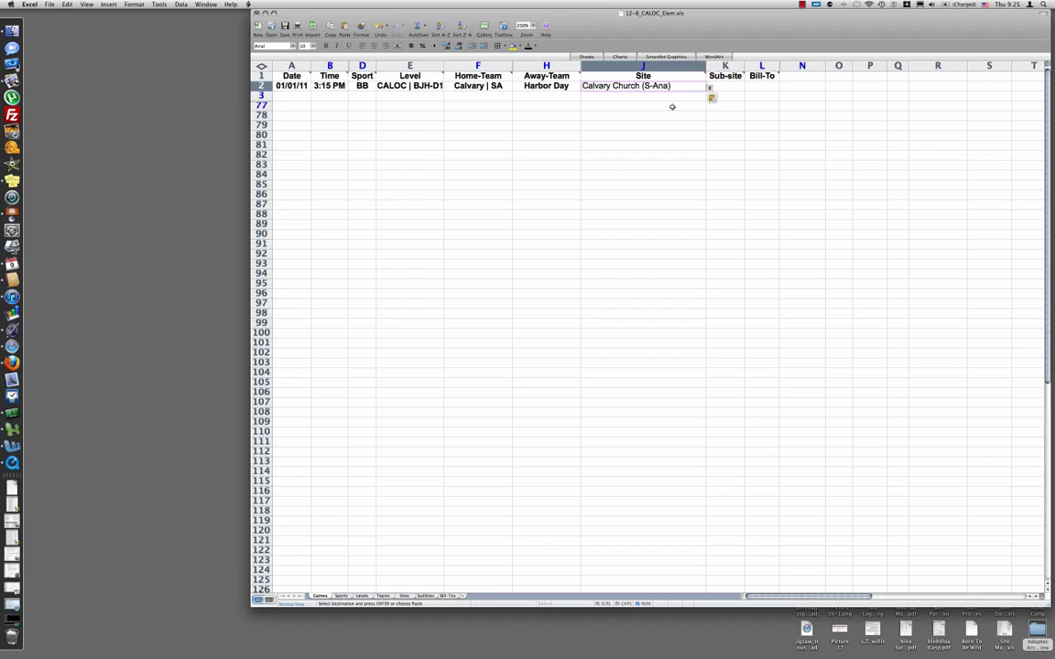
Set row 2's Sub-site to Out #1 and its Bill-To to CALOC.
left_click(728, 87)
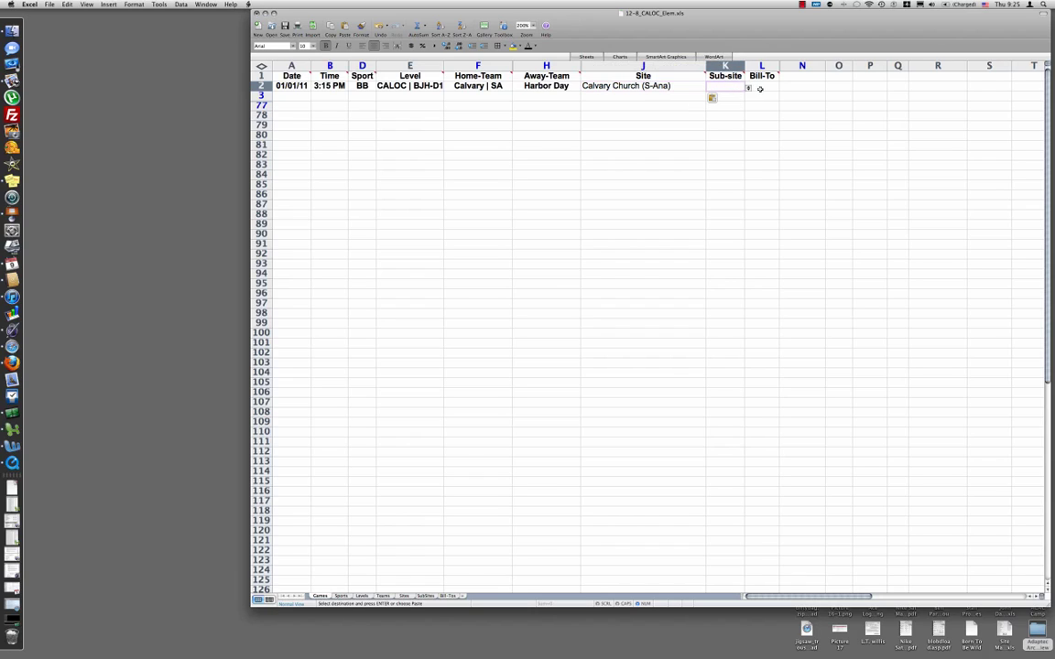
left_click(748, 87)
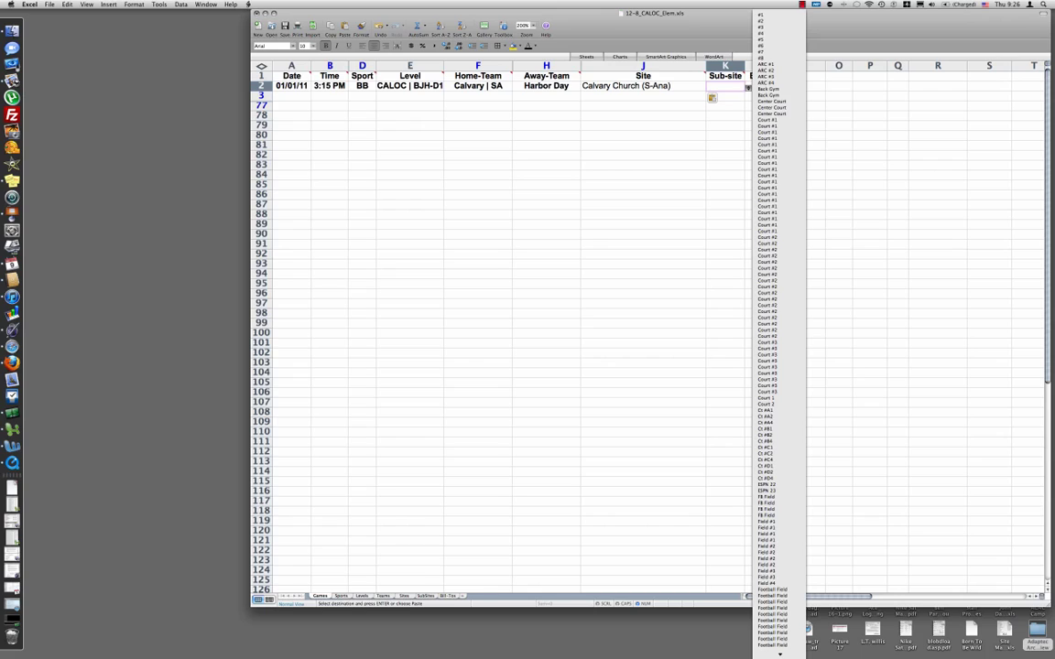
mouse_move(780, 653)
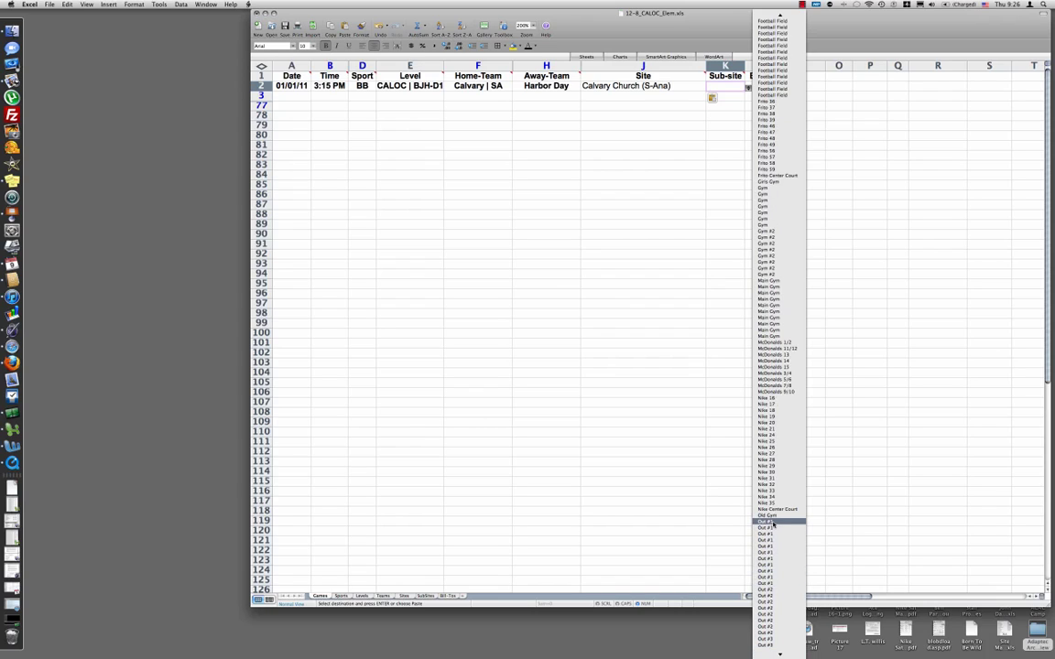
left_click(774, 524)
left_click(760, 86)
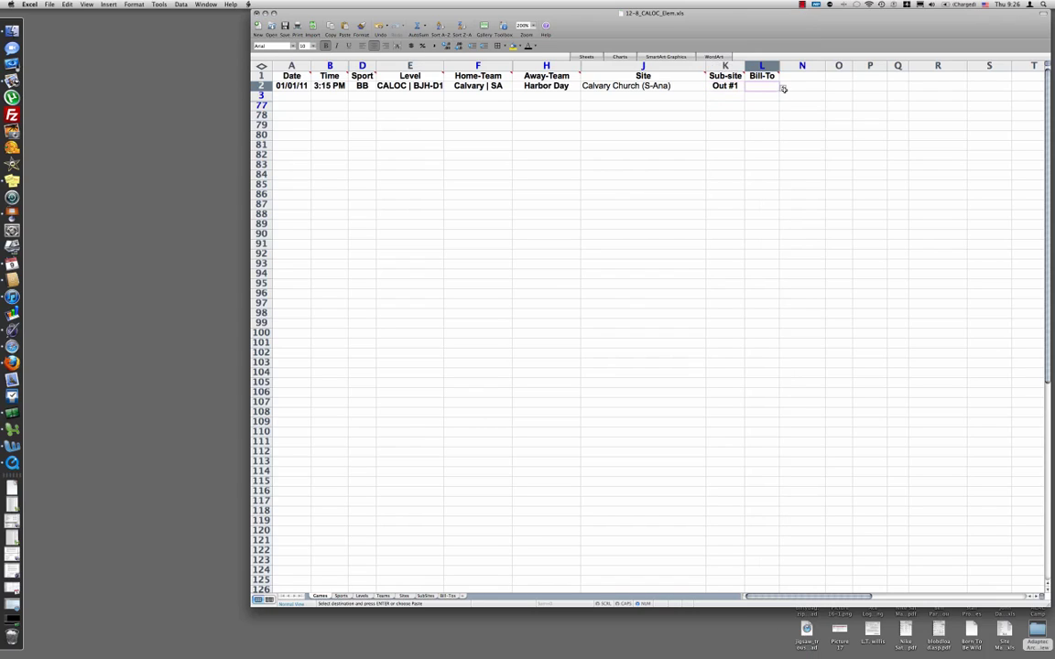
left_click(783, 87)
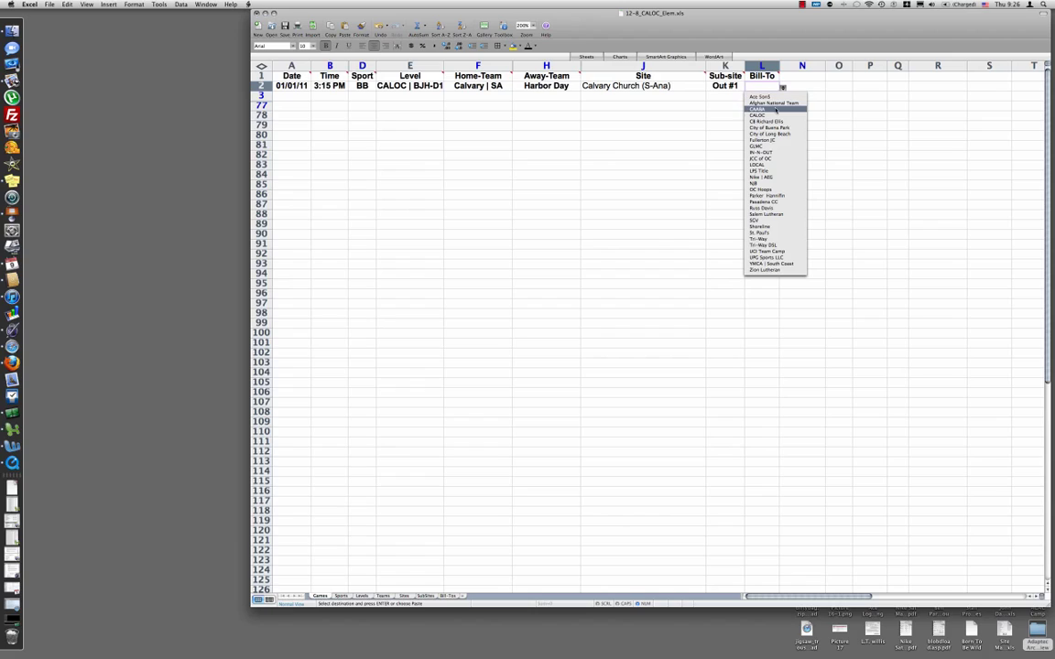
left_click(768, 115)
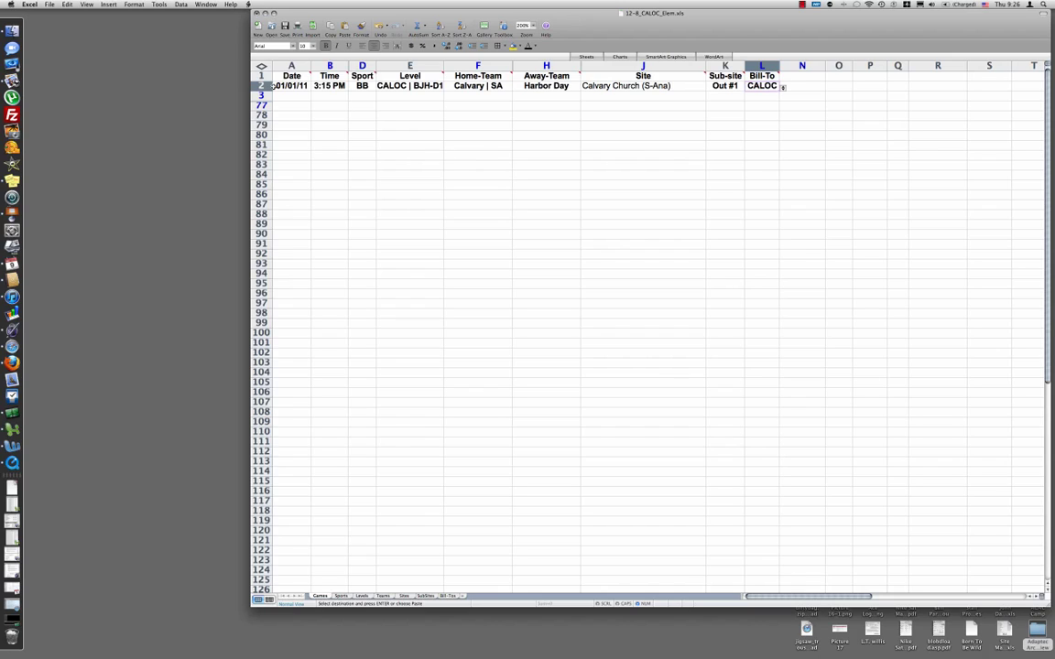
In row 3 of the Games sheet, enter the date 1/5/11 and the time 2:45 PM.
key("Return")
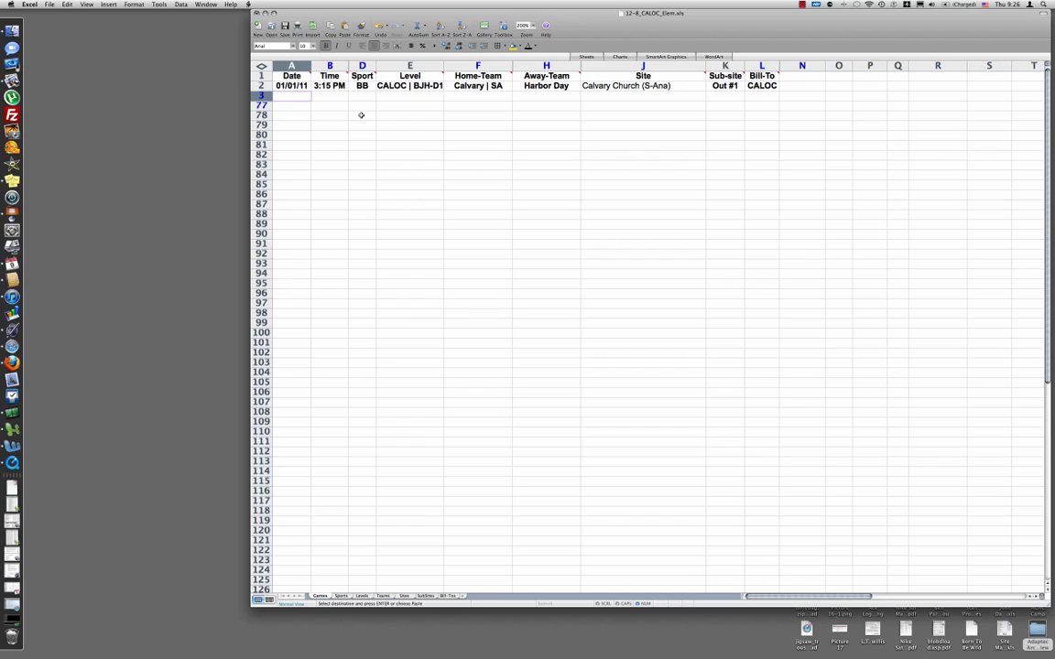
type("1/05/")
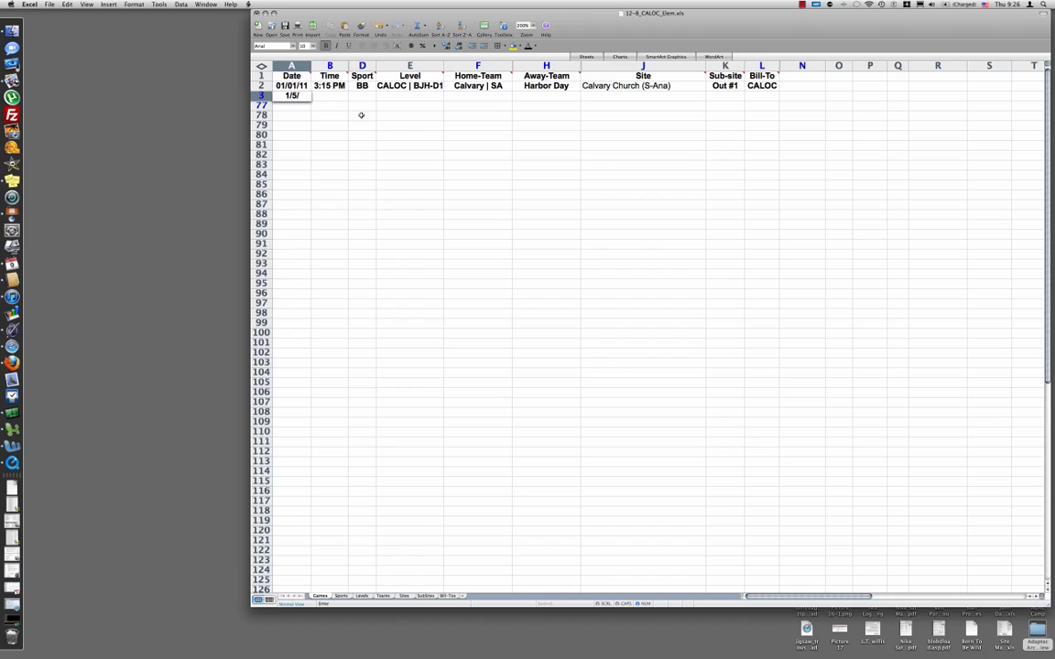
type("11")
key("Tab")
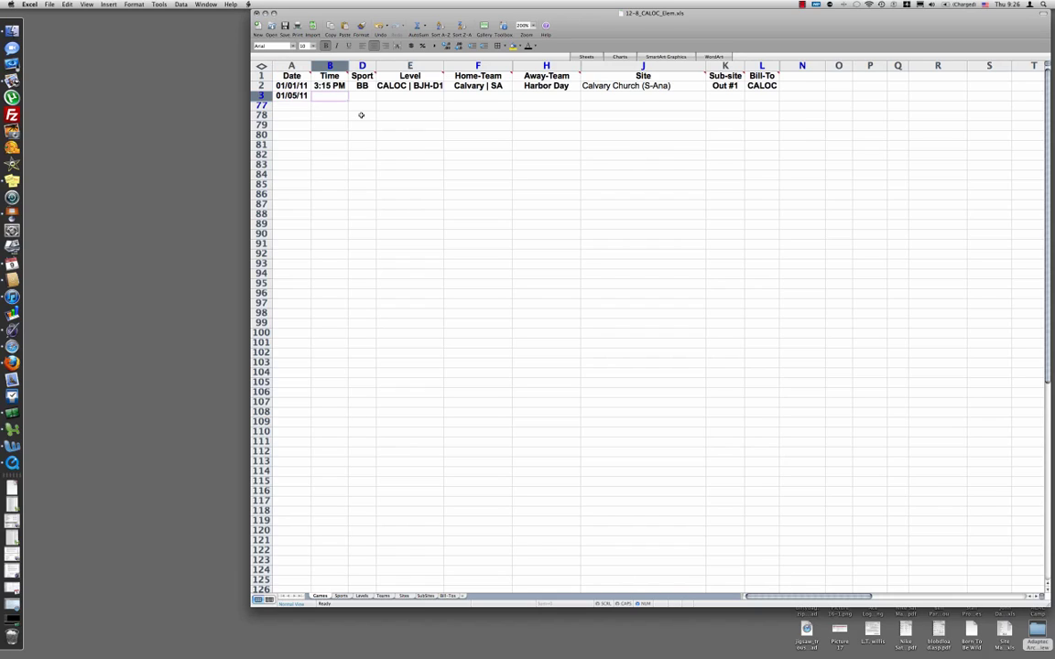
type("2:45 p")
key("Tab")
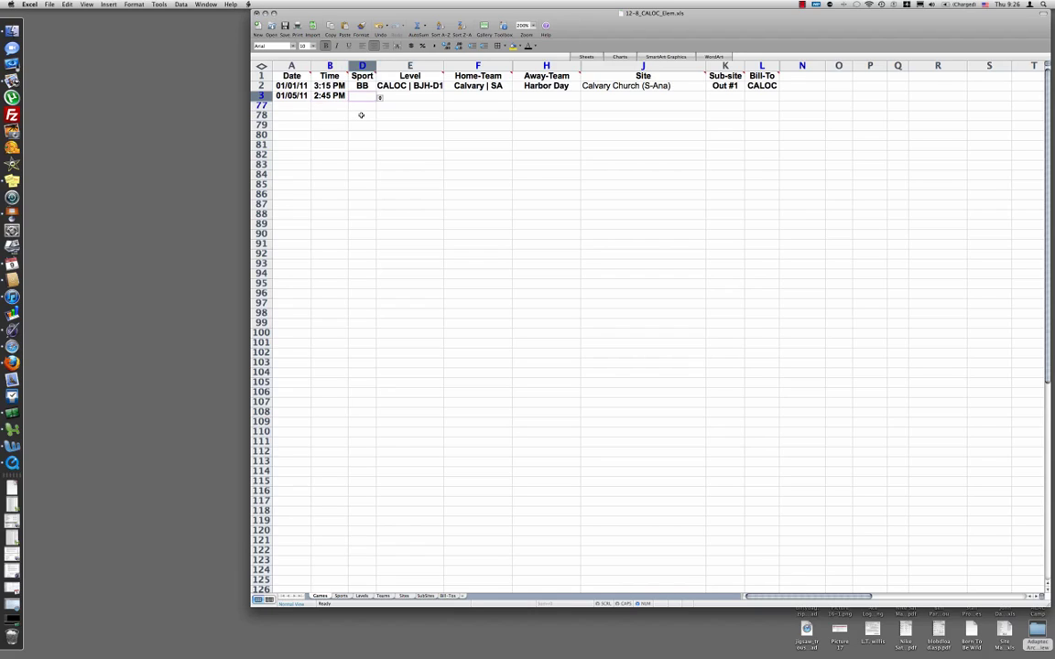
Copy the Sport BB from row 2 into row 3 and set row 3's Level to CALOC | BE-D1.
key("Up")
key("super+c")
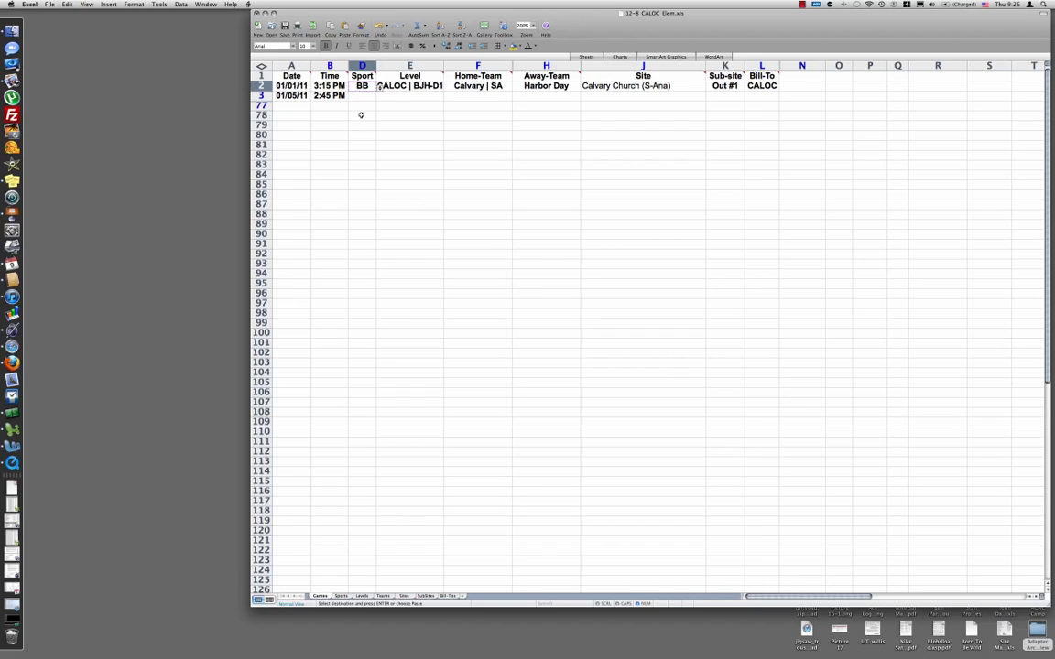
key("Down")
key("super+v")
key("Tab")
key("Up")
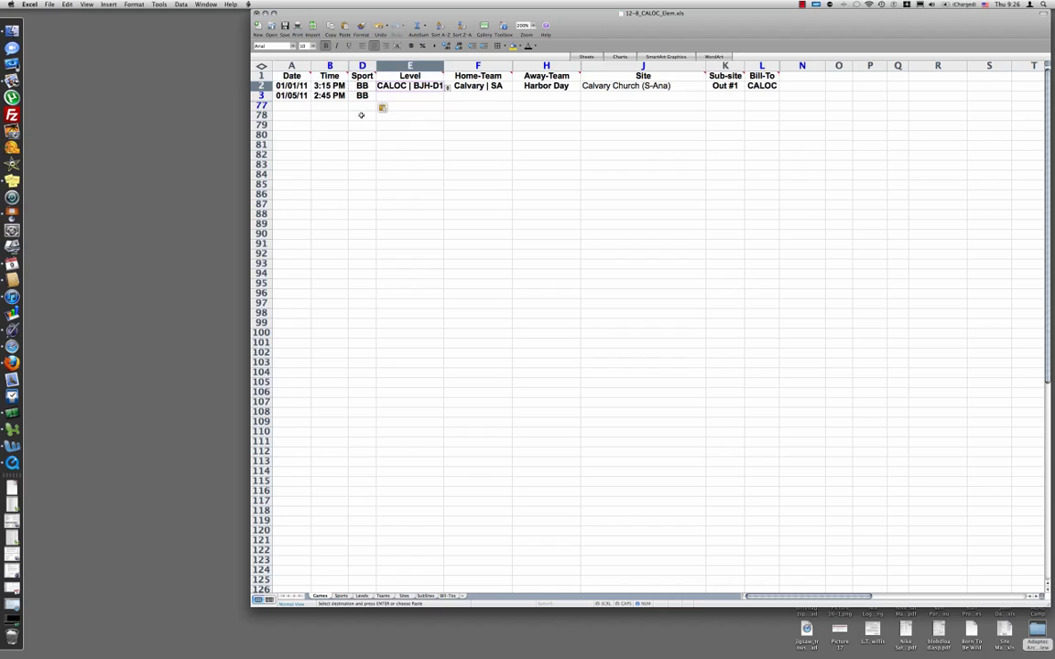
key("Down")
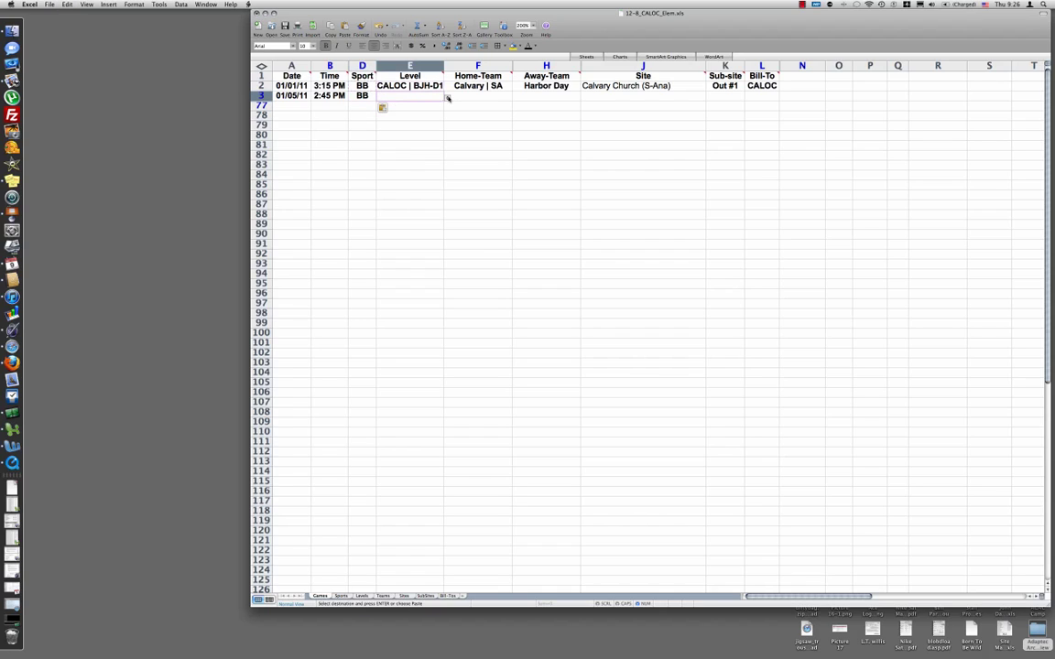
left_click(447, 97)
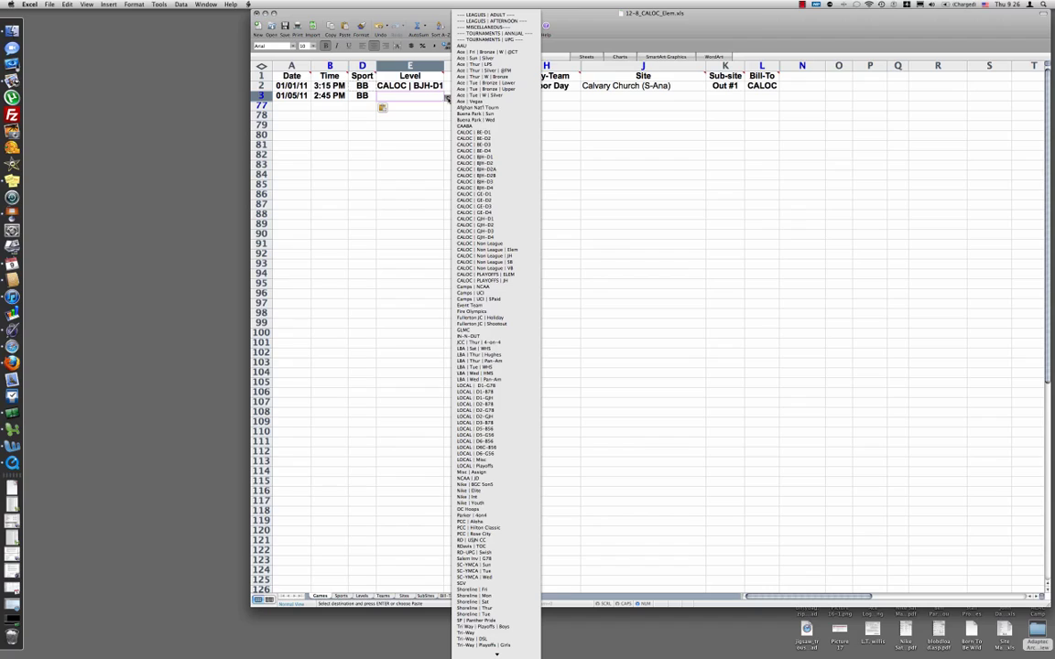
left_click(486, 133)
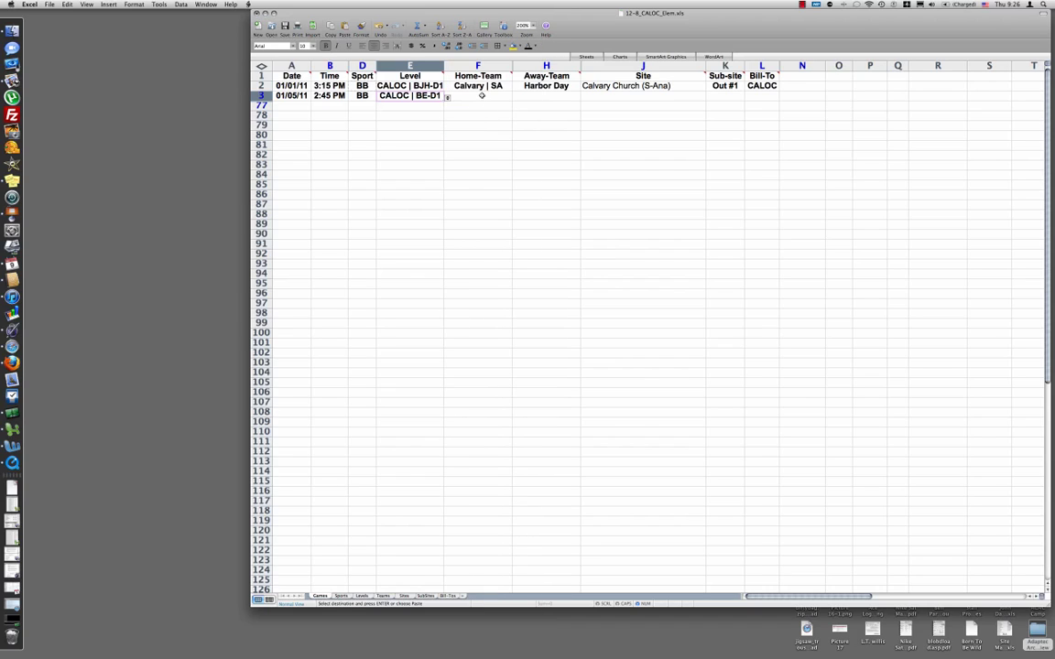
Set row 3's Home-Team to Calvary | ANA and its Away-Team to Covenant.
left_click(481, 96)
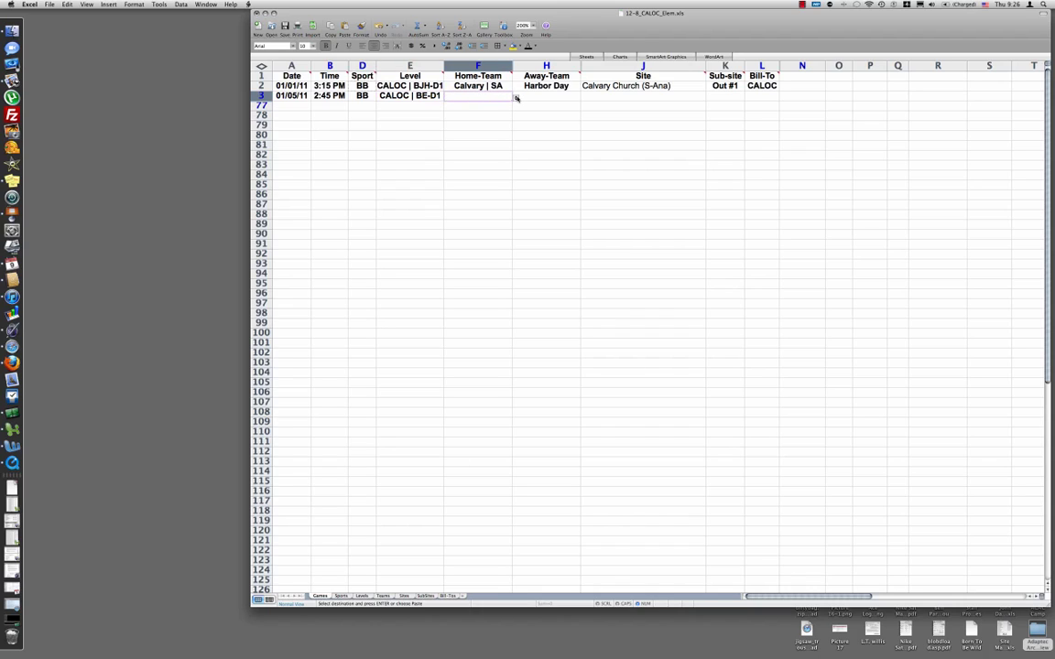
left_click(515, 97)
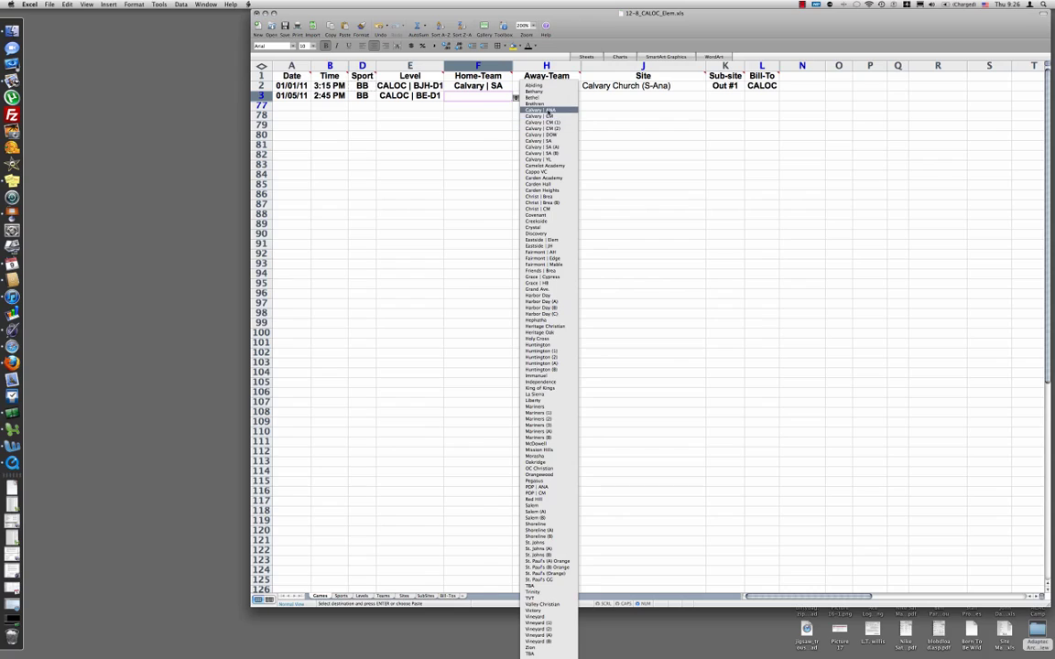
left_click(545, 110)
left_click(547, 99)
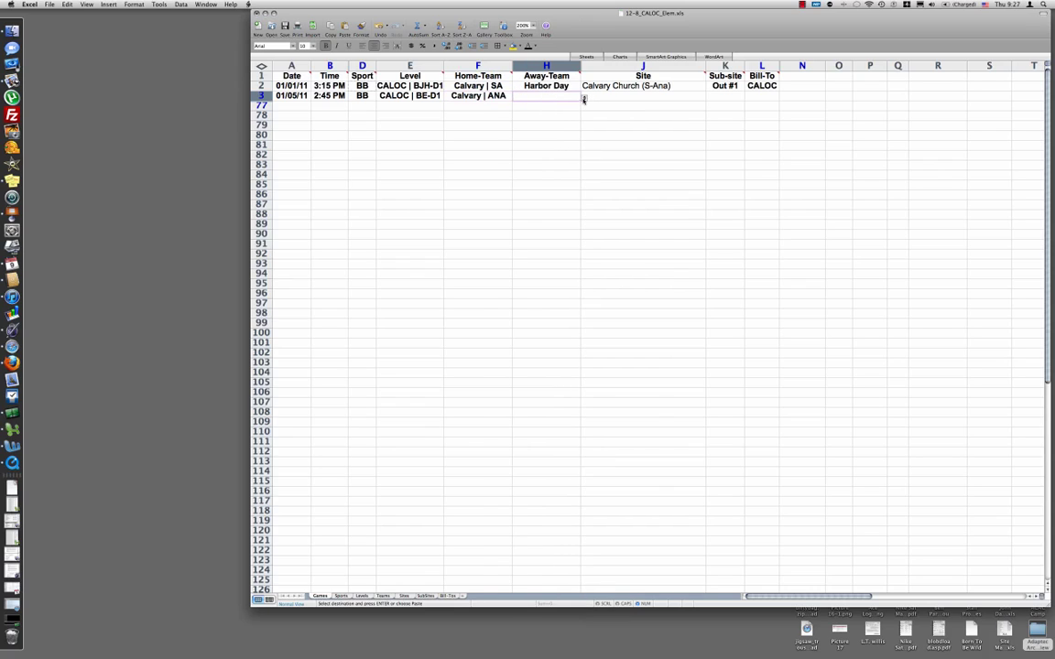
left_click(584, 98)
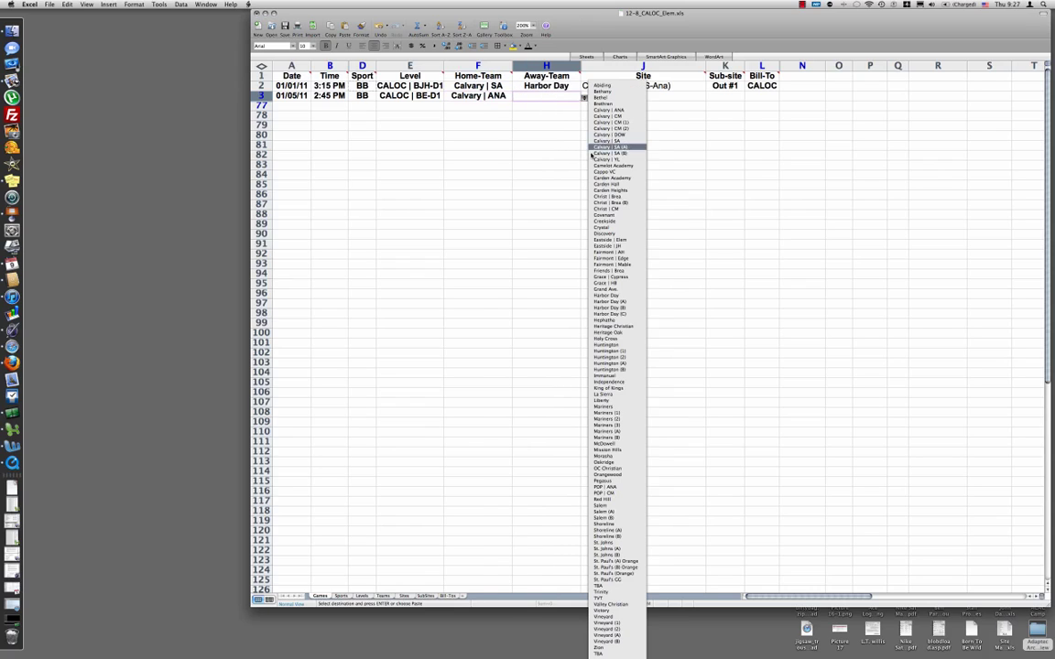
left_click(606, 215)
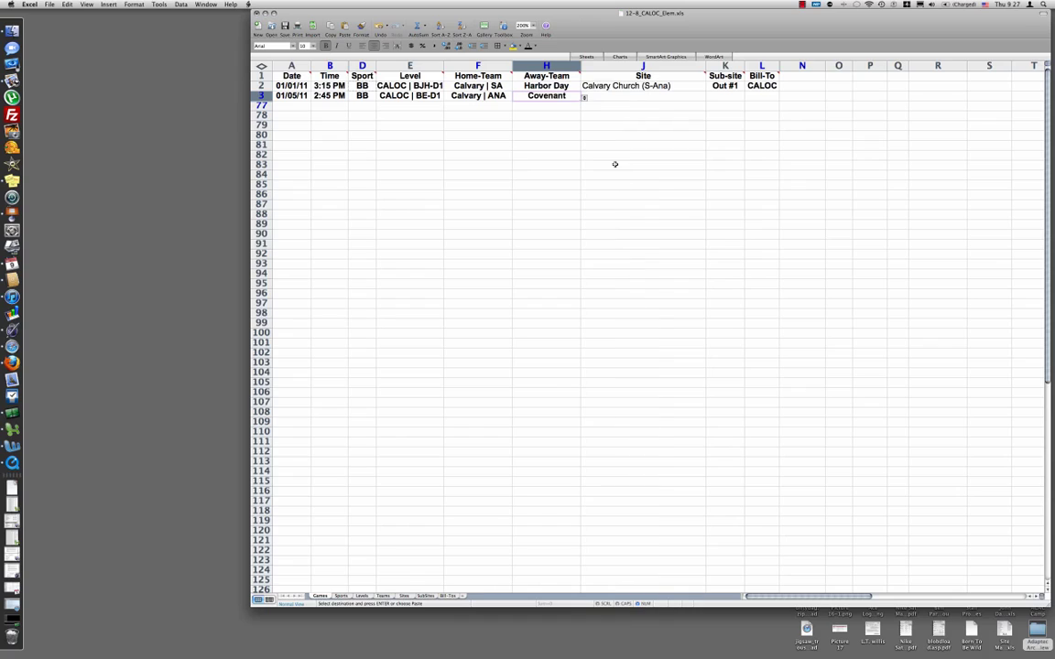
Set row 3's Site to American Sports Center.
left_click(628, 96)
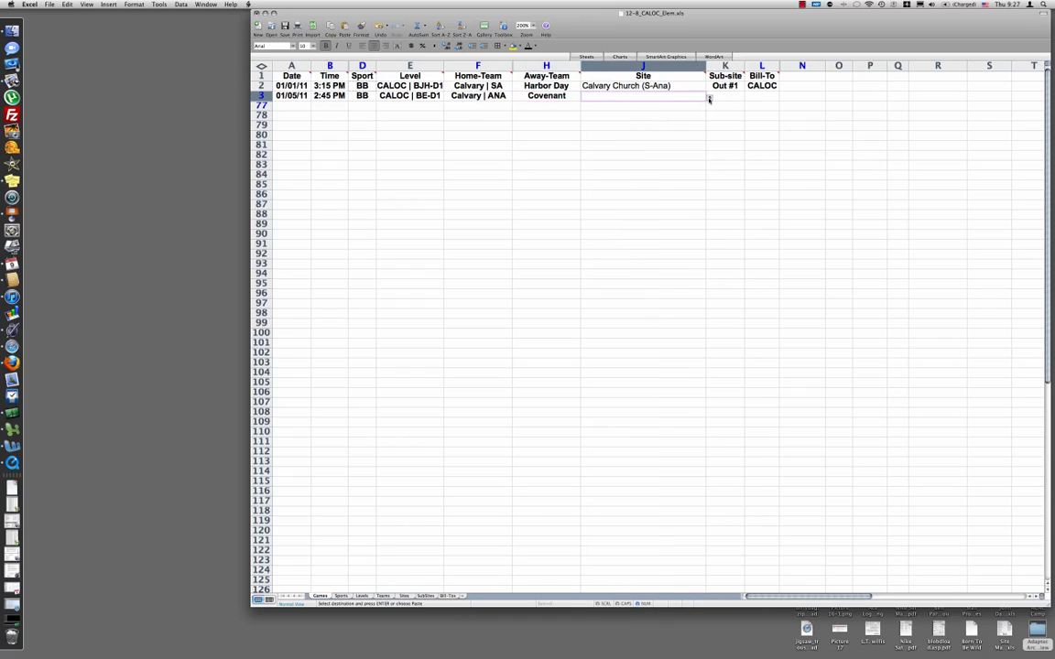
left_click(709, 98)
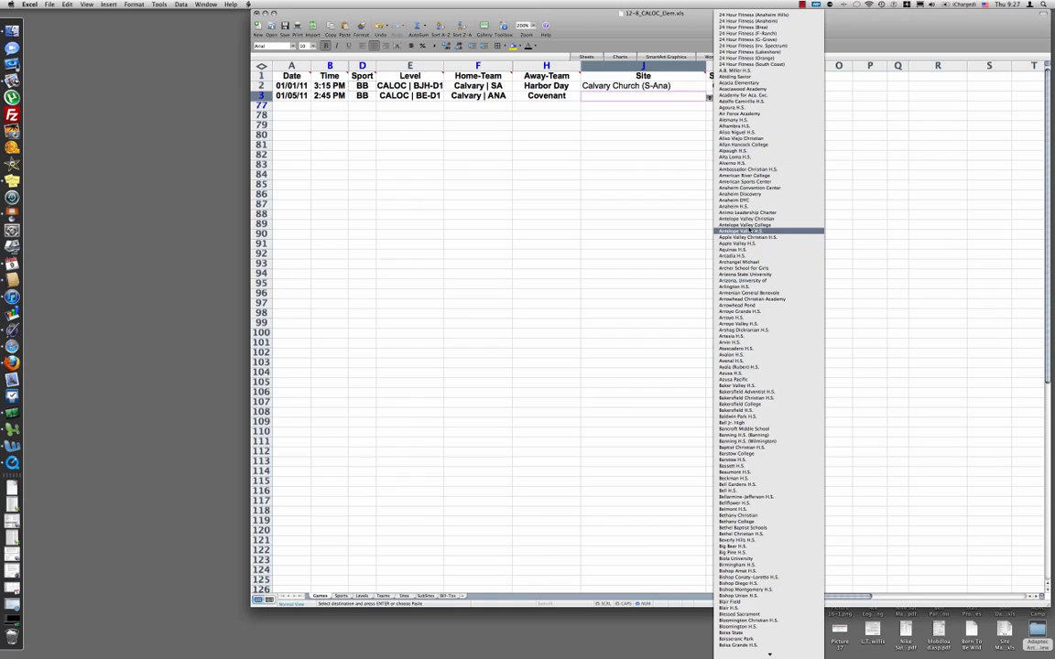
left_click(746, 183)
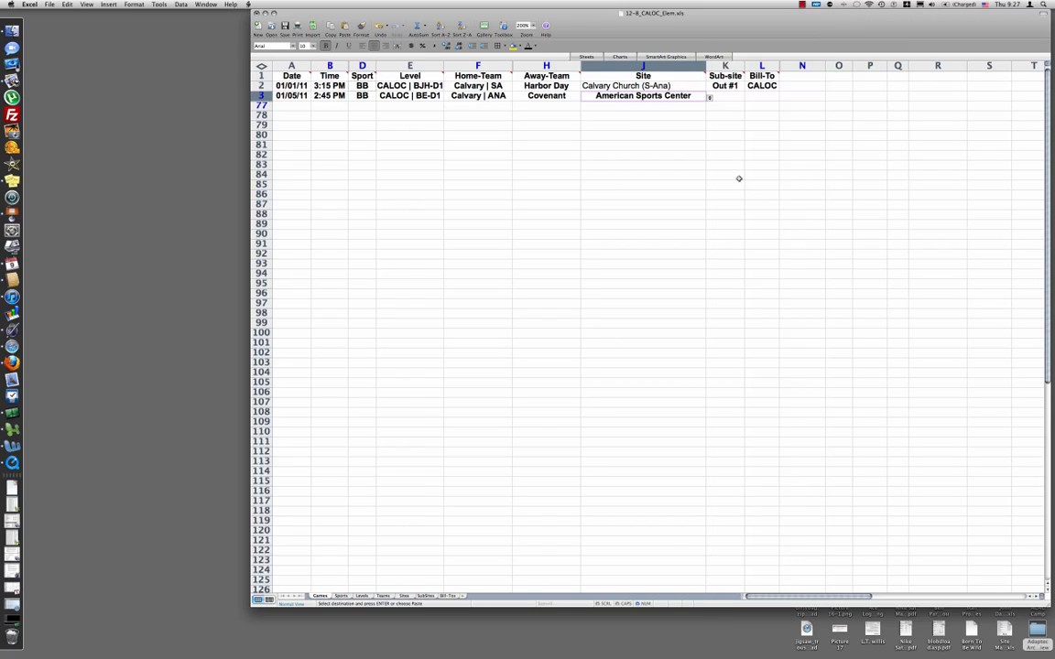
Set row 3's Sub-site to Ct #A1 and its Bill-To to CALOC.
left_click(724, 97)
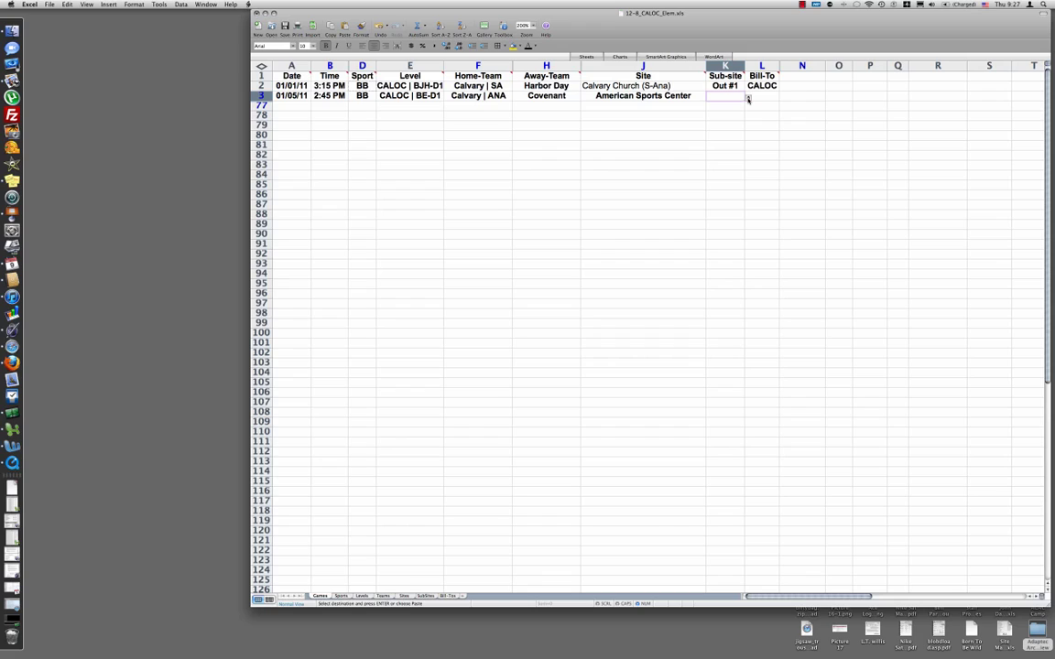
left_click(748, 99)
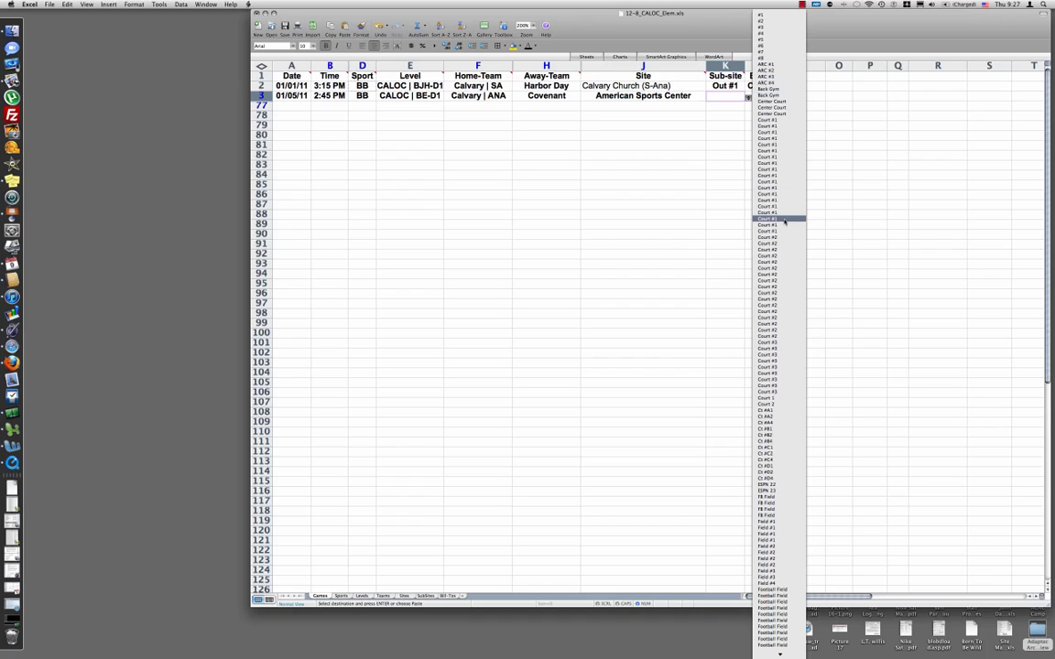
mouse_move(780, 656)
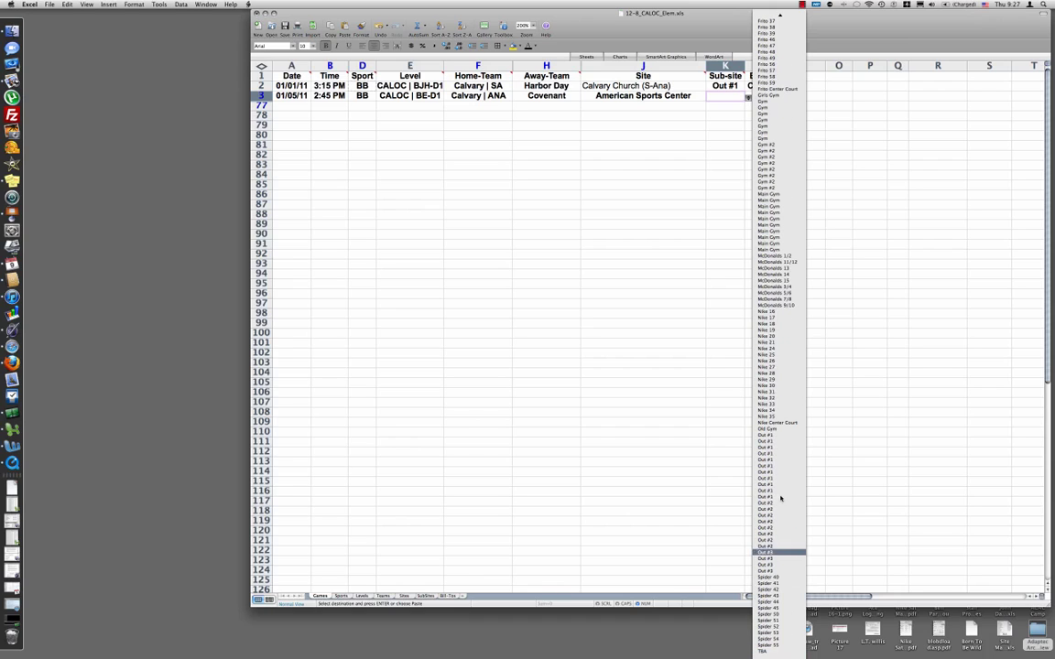
mouse_move(780, 16)
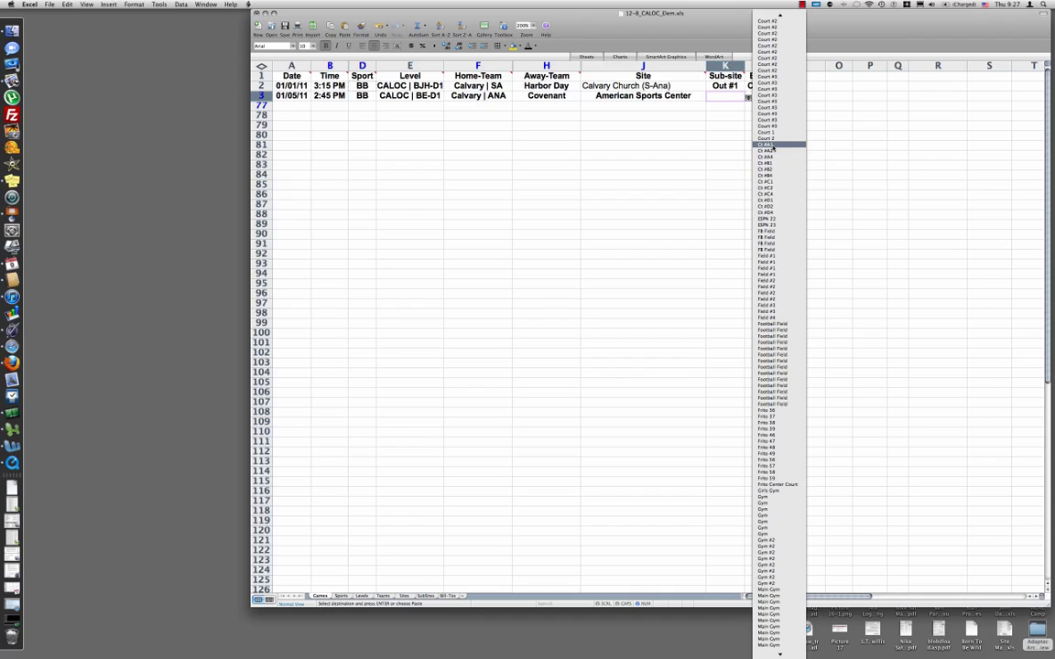
left_click(772, 148)
left_click(759, 96)
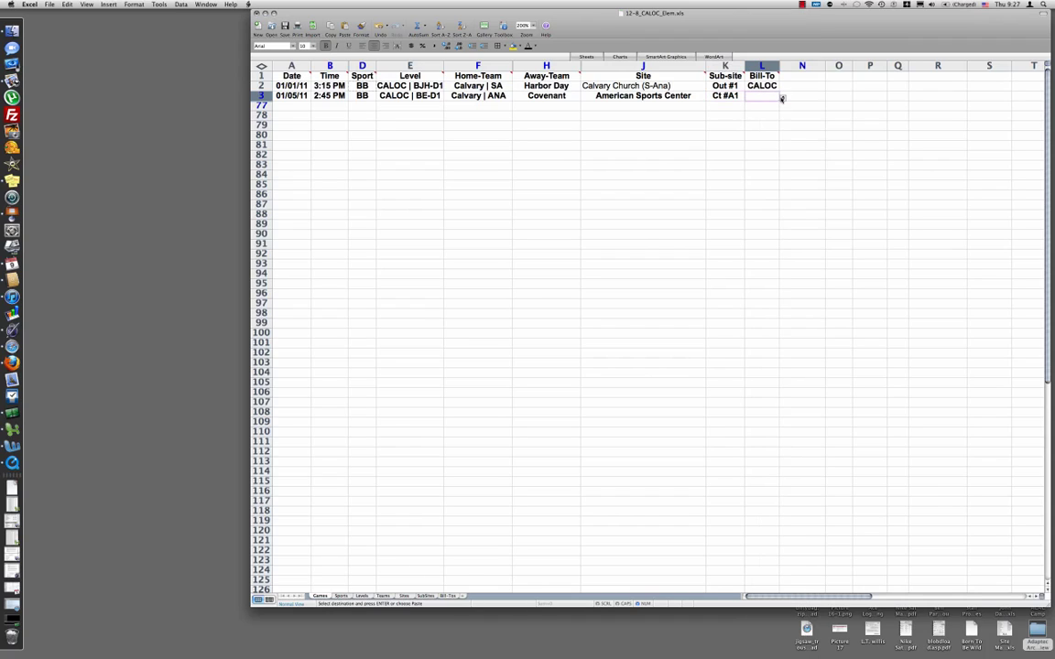
left_click(783, 97)
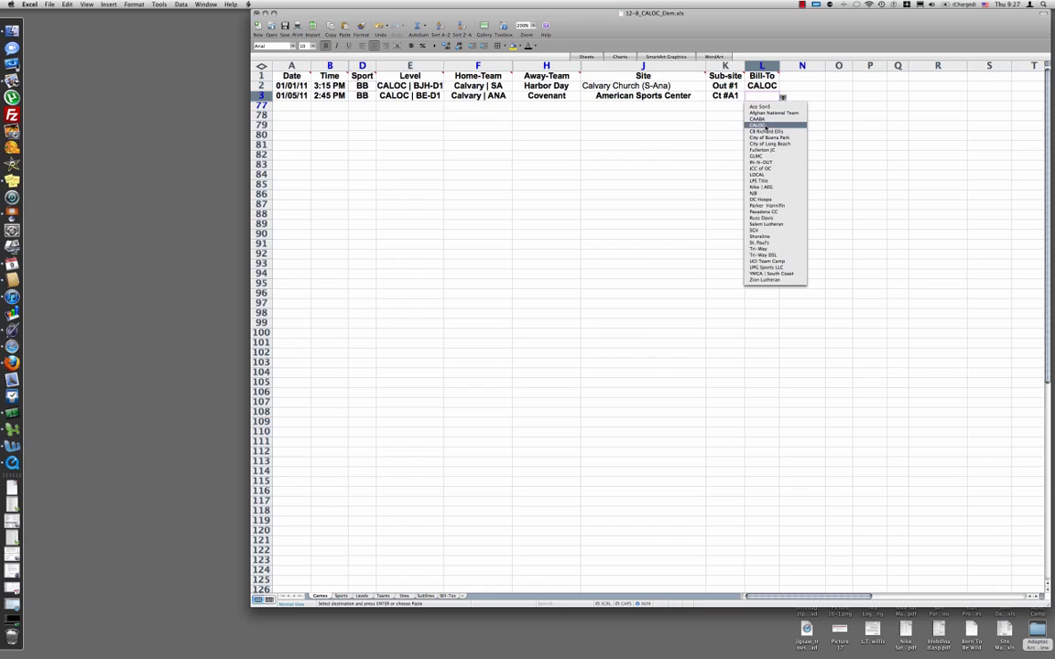
left_click(747, 127)
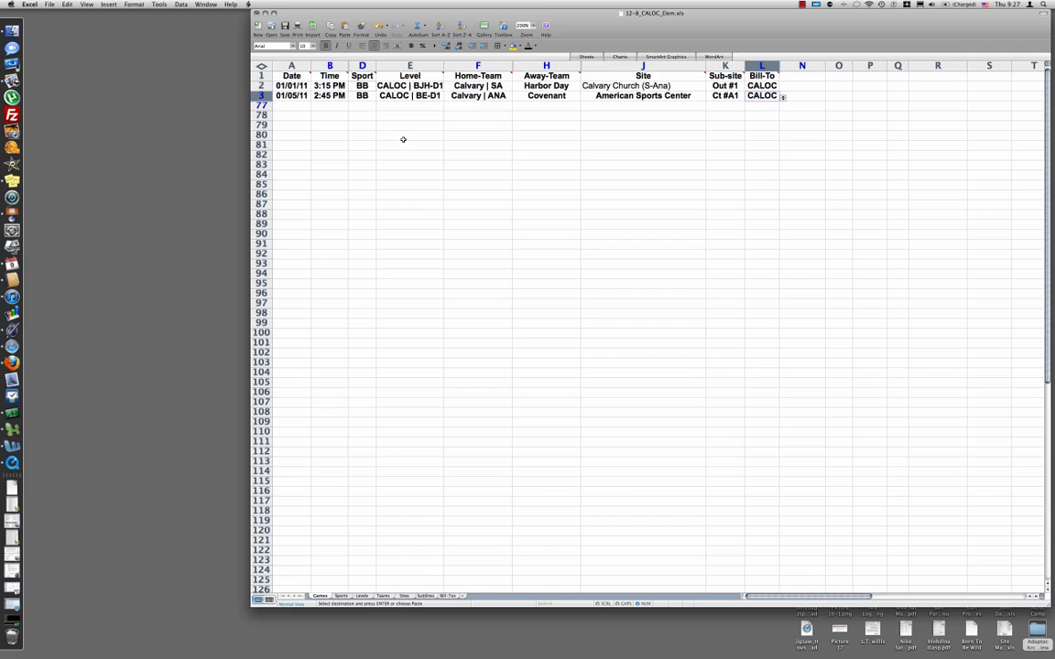
Unhide the hidden rows between rows 3 and 77 of the Games sheet and leave copy mode.
left_click(368, 145)
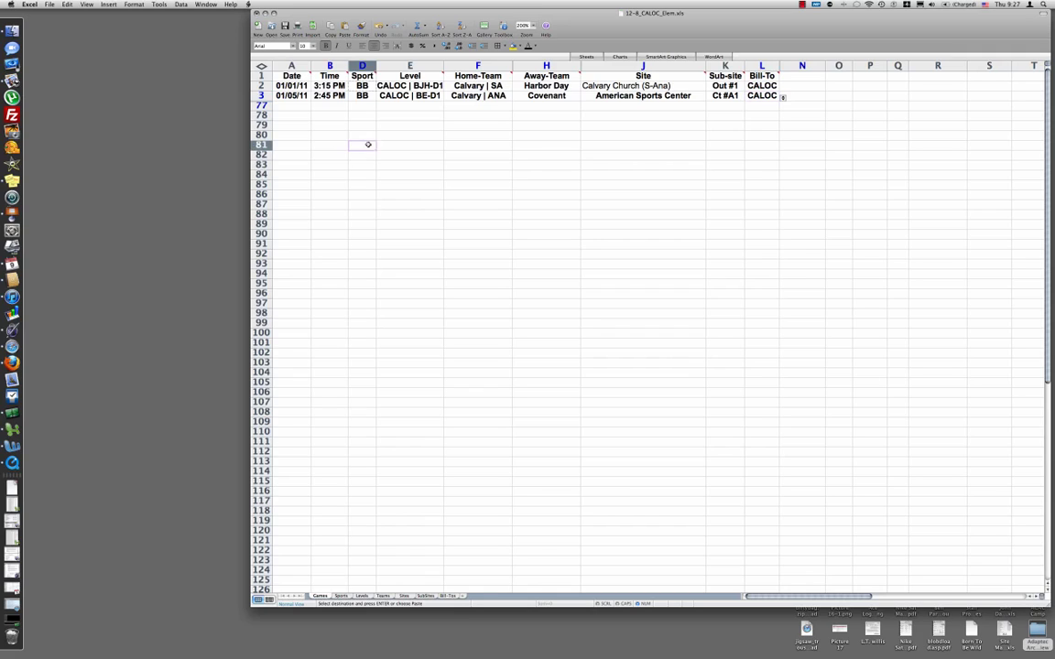
left_click_drag(262, 96, 261, 109)
right_click(267, 107)
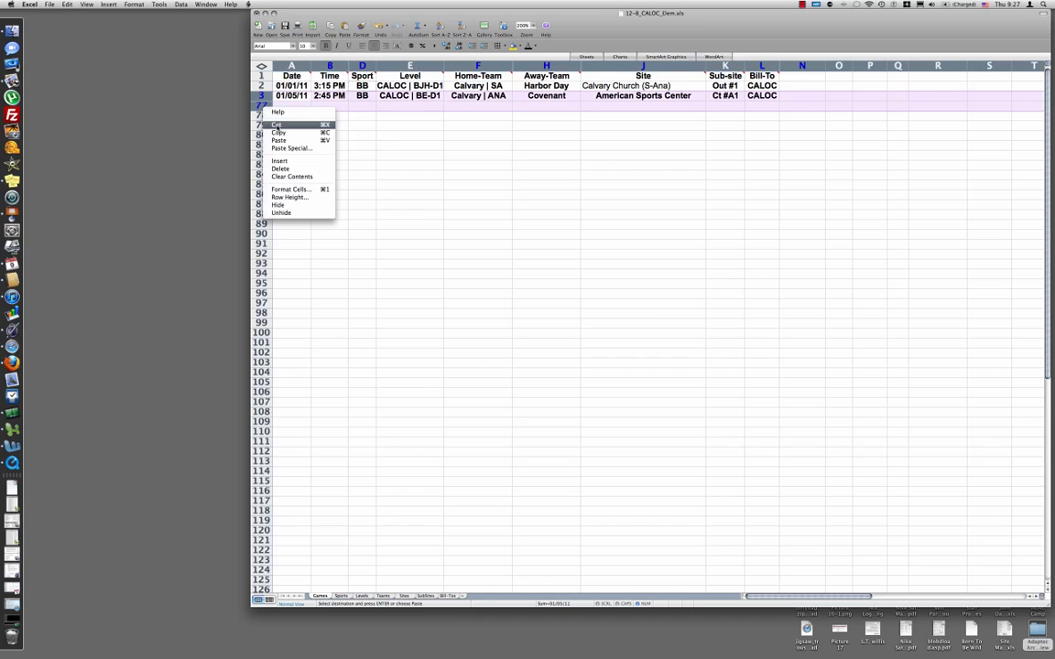
left_click(286, 214)
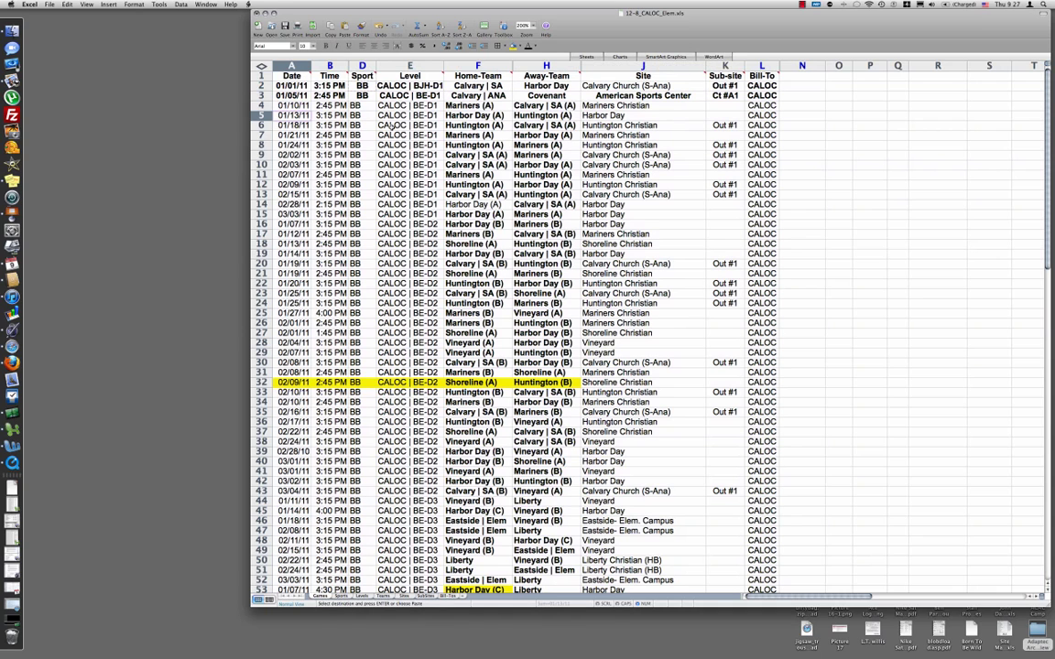
left_click(354, 115)
key("Escape")
scroll(463, 130, "right", 1)
scroll(504, 99, "left", 1)
left_click(801, 4)
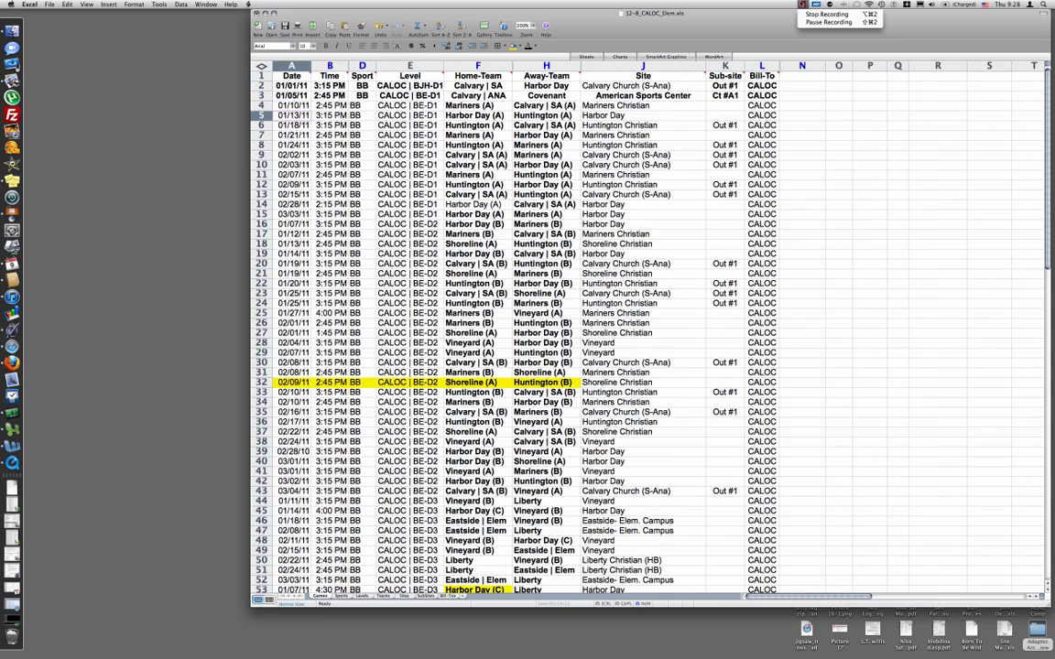